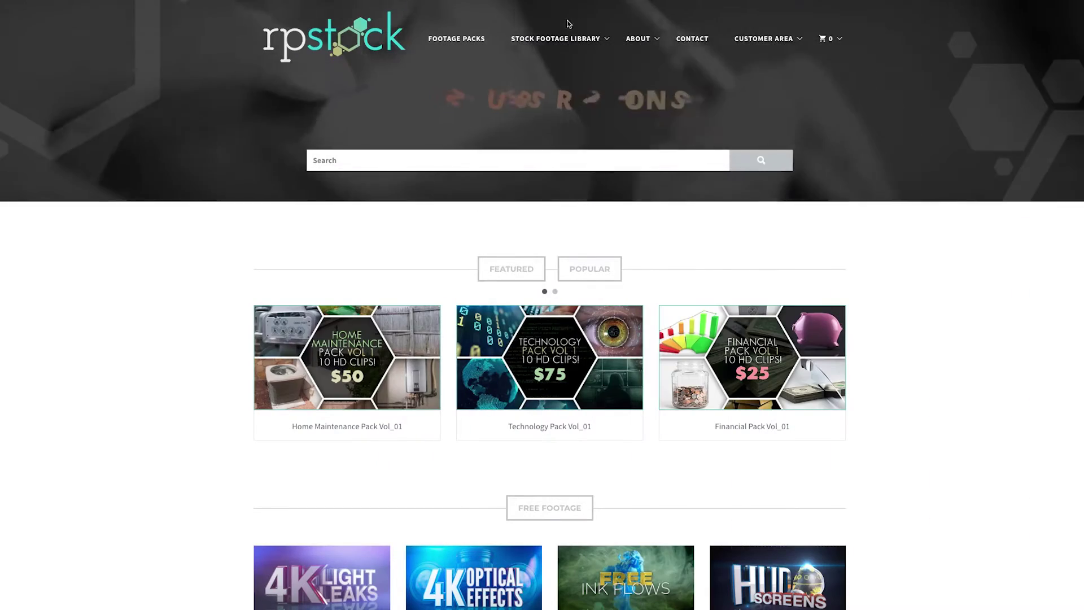
Step: Go to rpstock.net's Free Downloads and open the HDRI Studio Pack Vol 01 details page
mouse_move(556, 38)
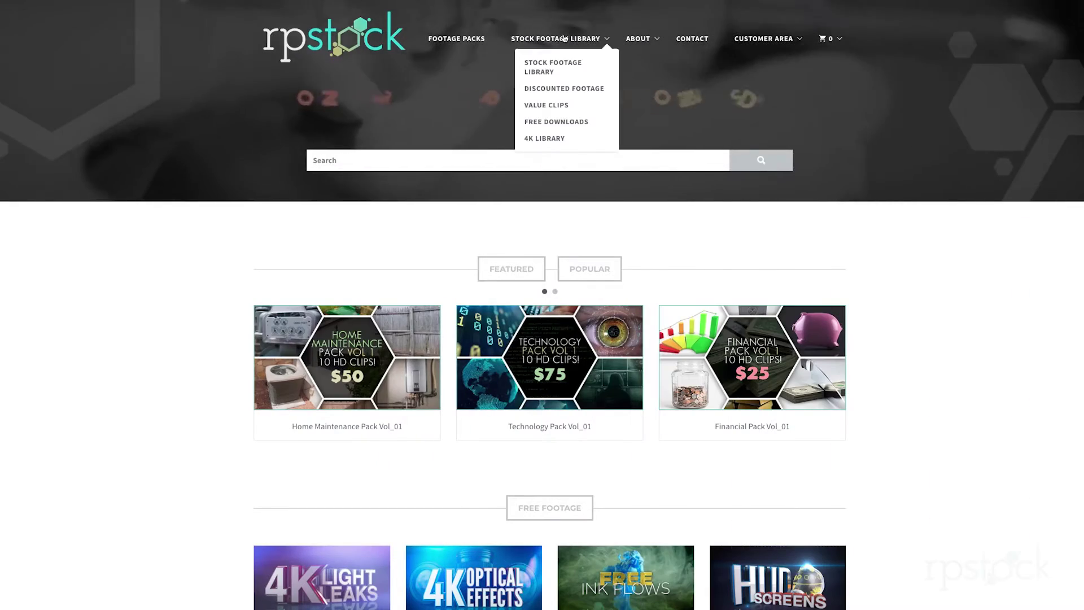
click(546, 123)
scroll(864, 387, down, 3)
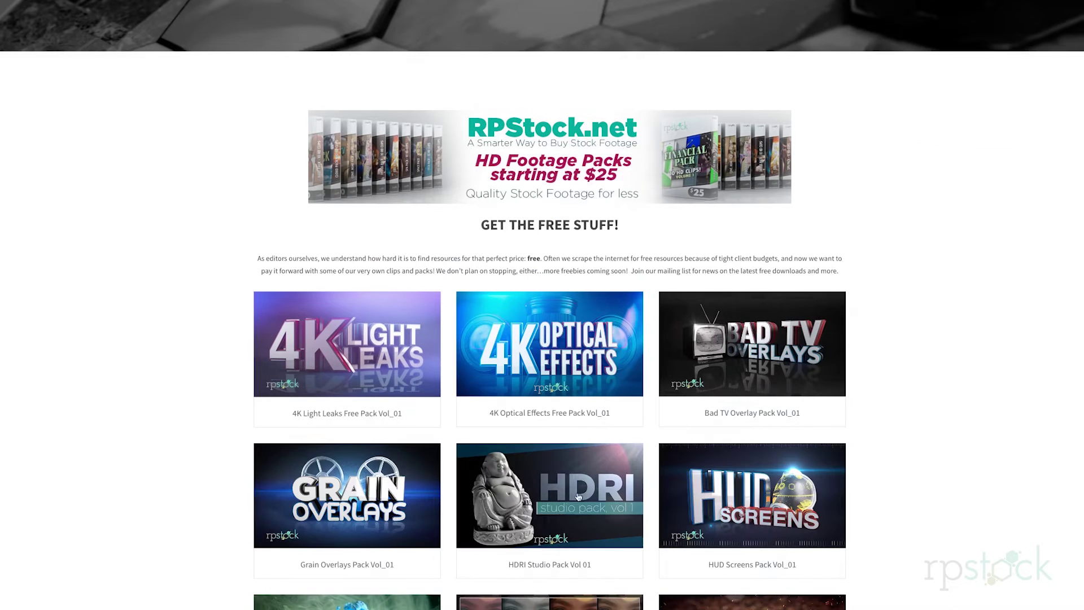
mouse_move(579, 497)
click(600, 484)
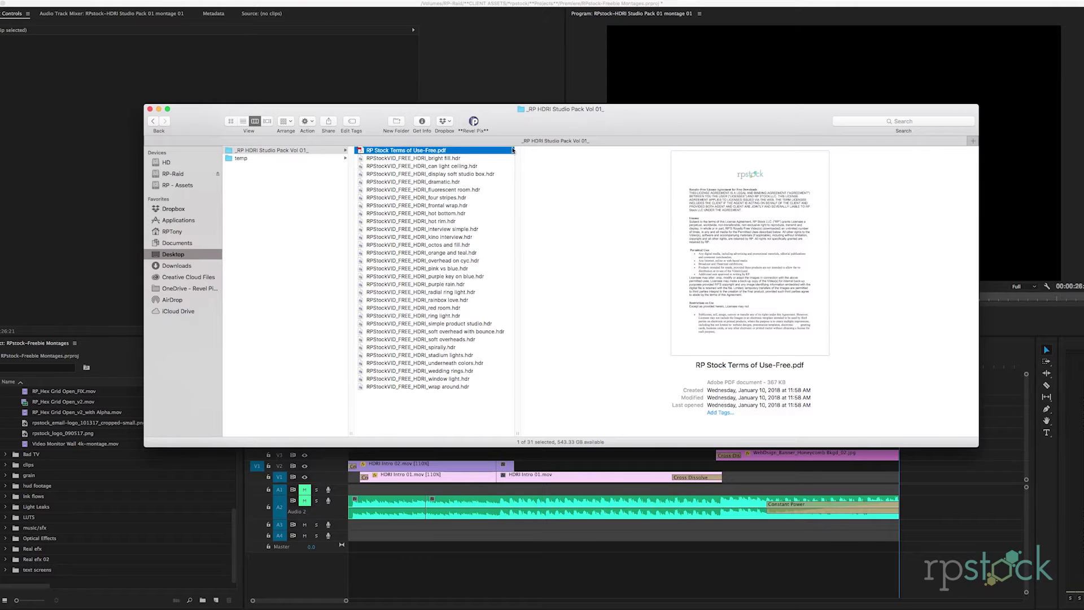
Step: Preview the pack's HDR maps in turn, from can light ceiling through kino interview and beyond
click(464, 167)
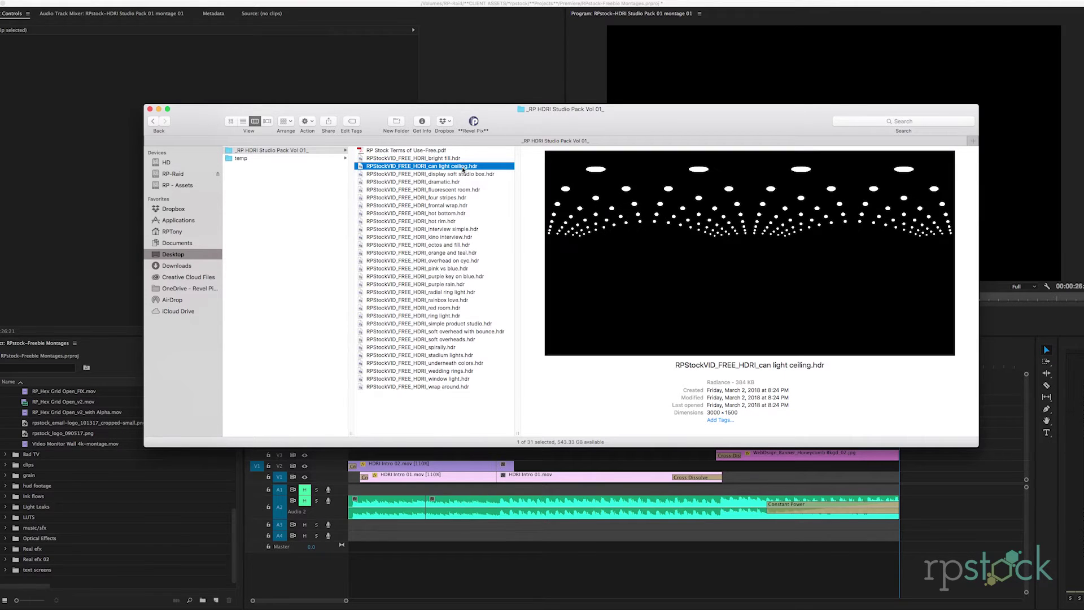
key(Down)
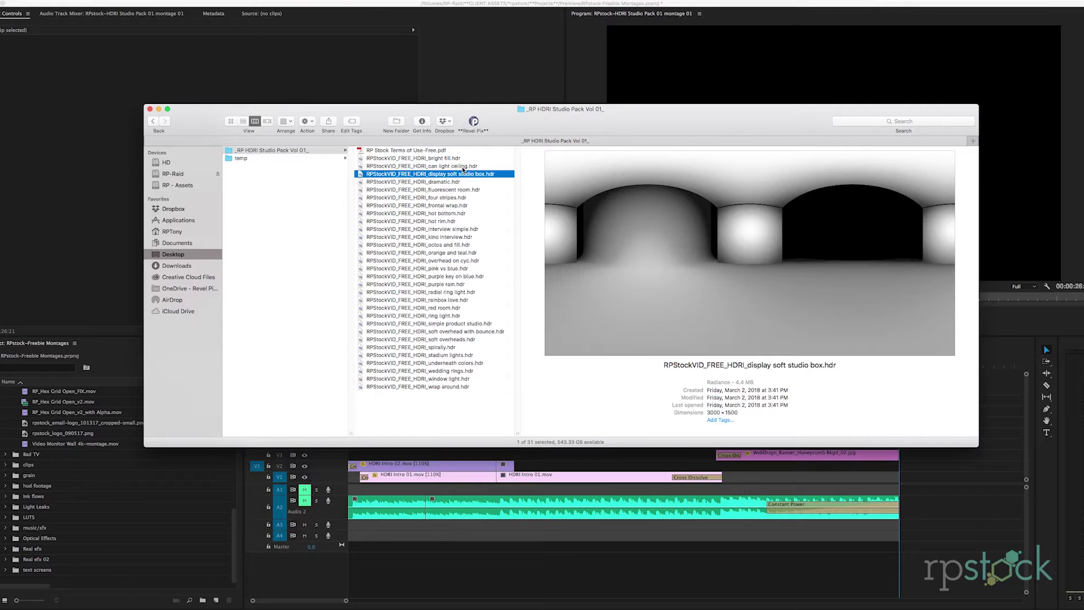
key(Down)
key(Down)
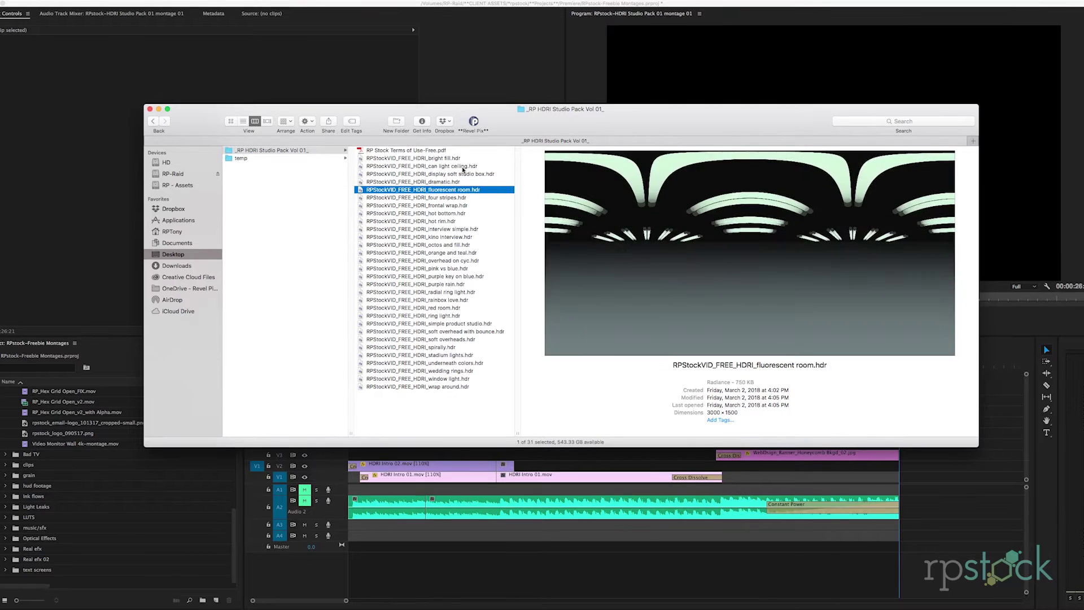
key(Down)
key(Down)
key(Down)
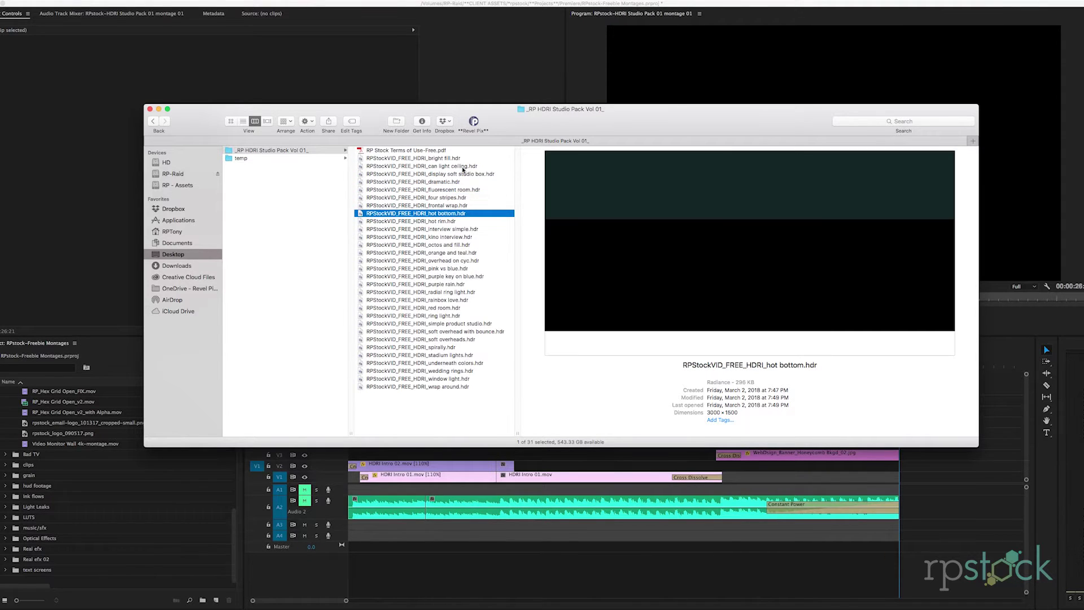
key(Down)
key(Down)
key(Down)
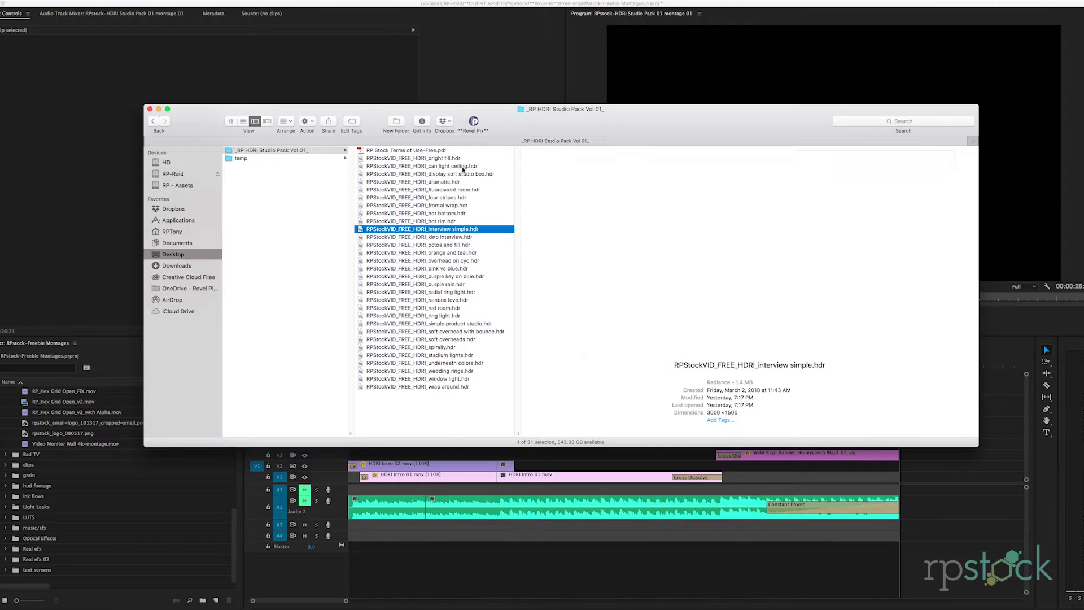
key(Down)
key(Down)
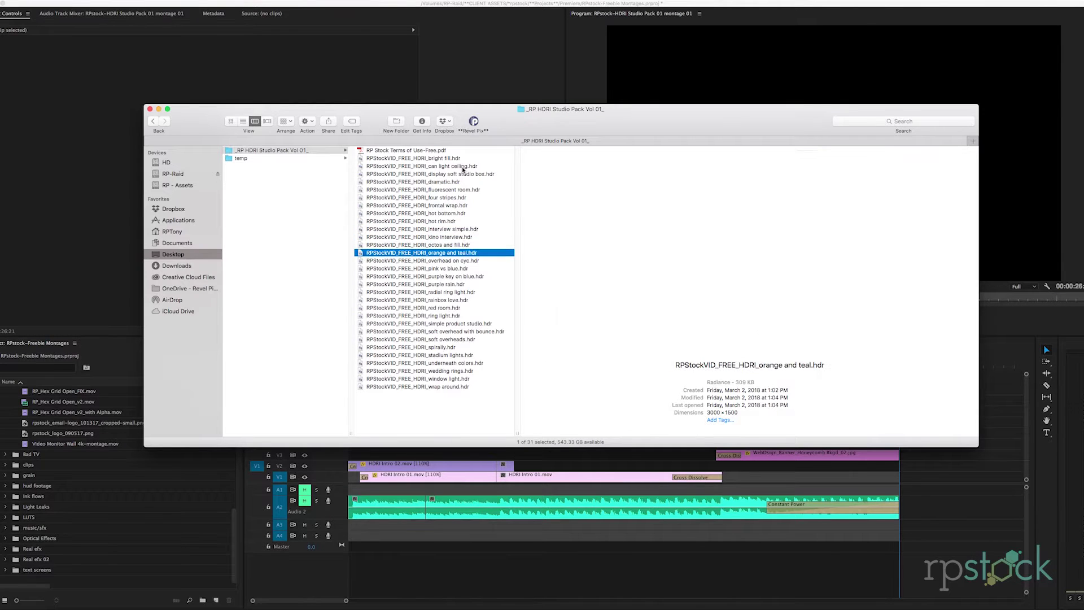
key(Down)
key(Down)
key(Down)
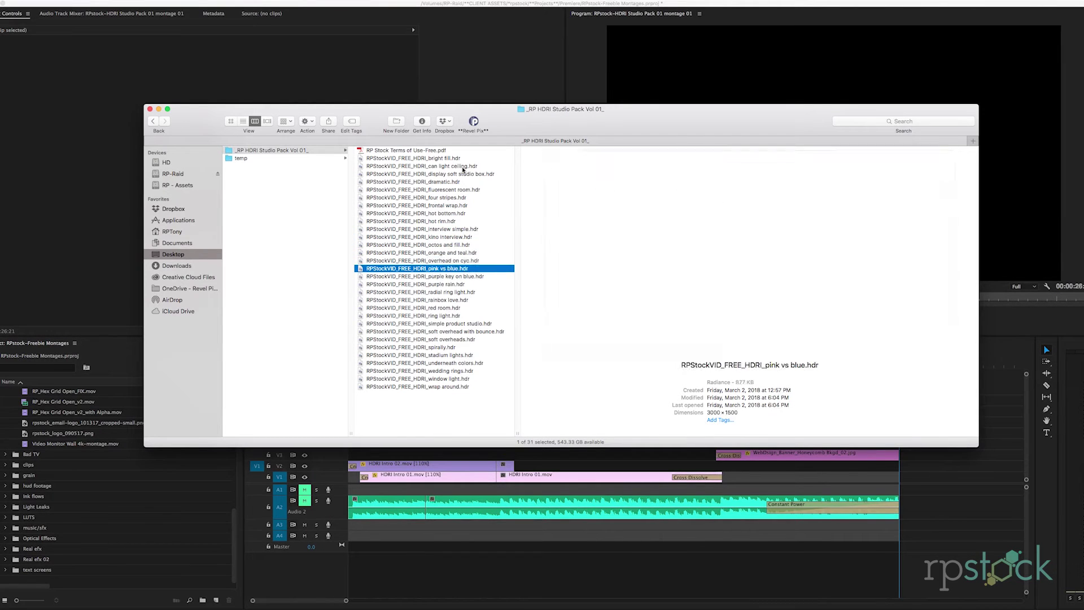
key(Down)
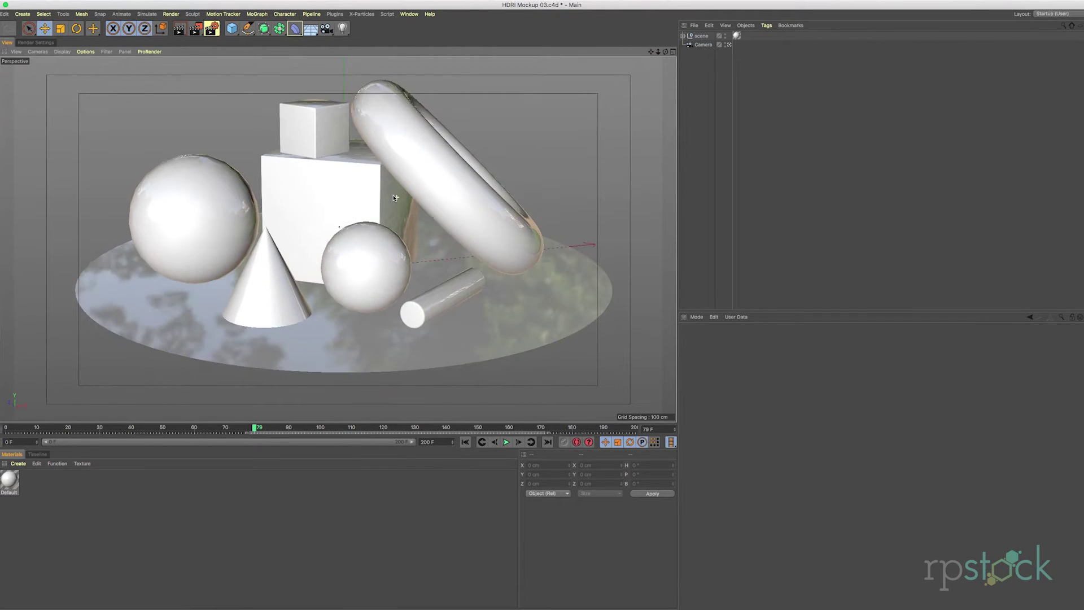
Step: Add a Sky object to the scene and create a new material, opening it for editing
click(312, 29)
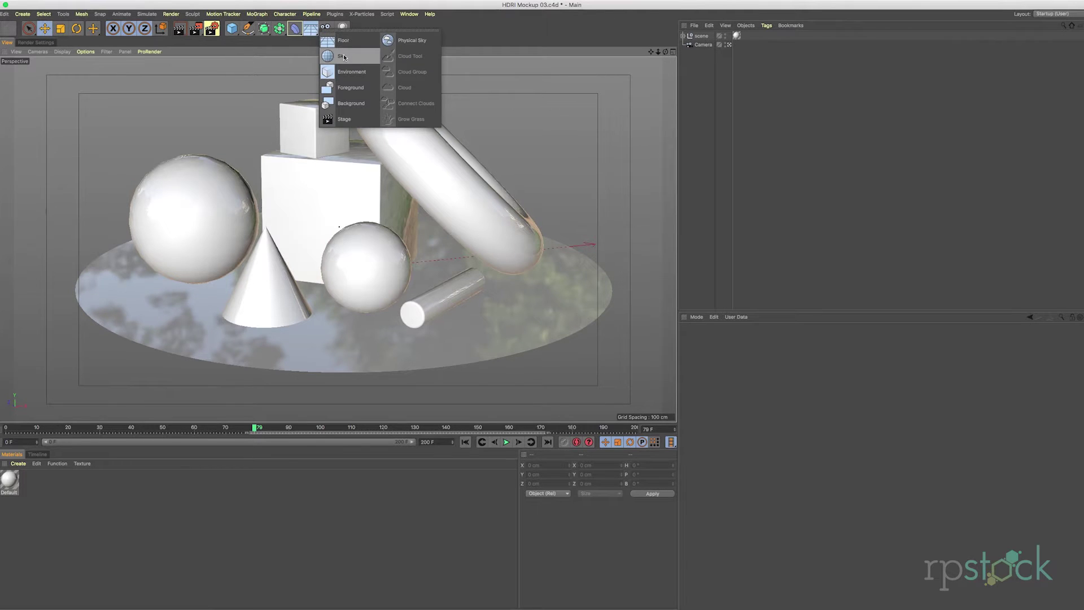
click(344, 57)
double_click(90, 515)
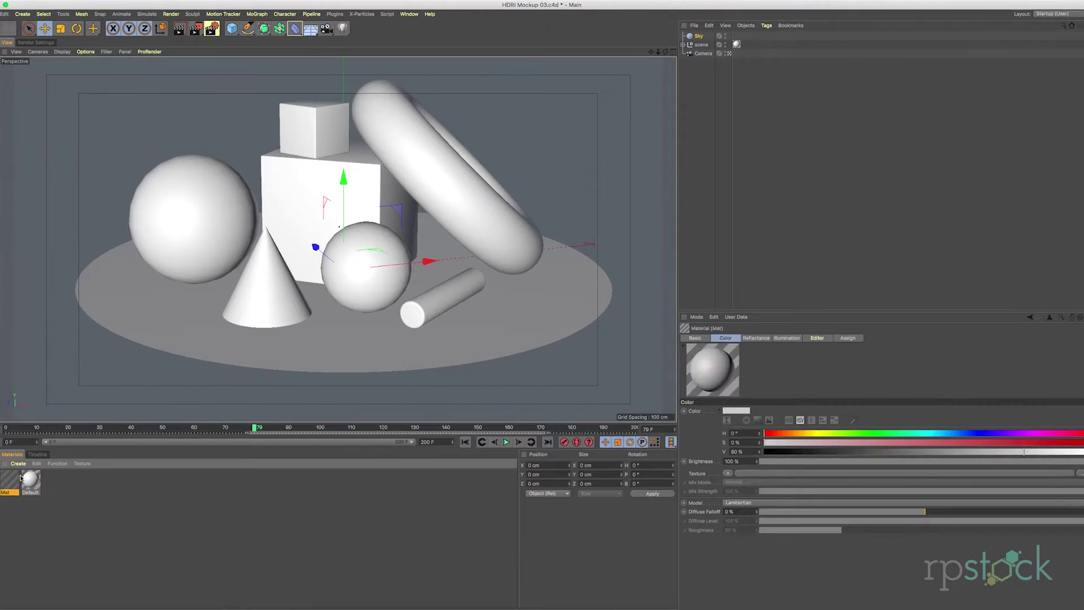
double_click(9, 480)
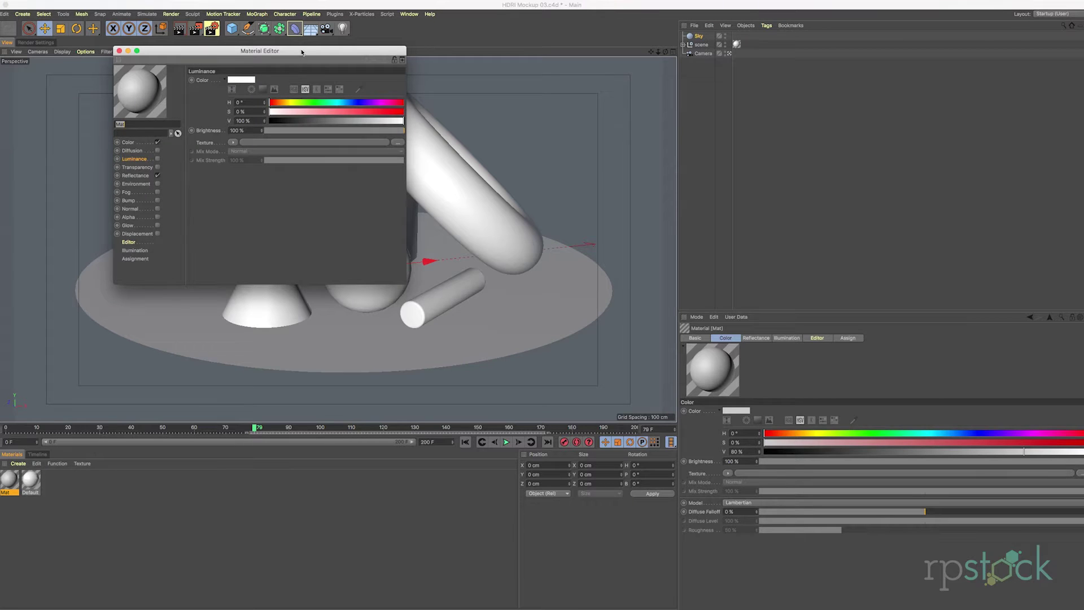
Step: Make the Mat material luminance-only by enabling Luminance and disabling Color and Reflectance
drag(302, 53, 920, 120)
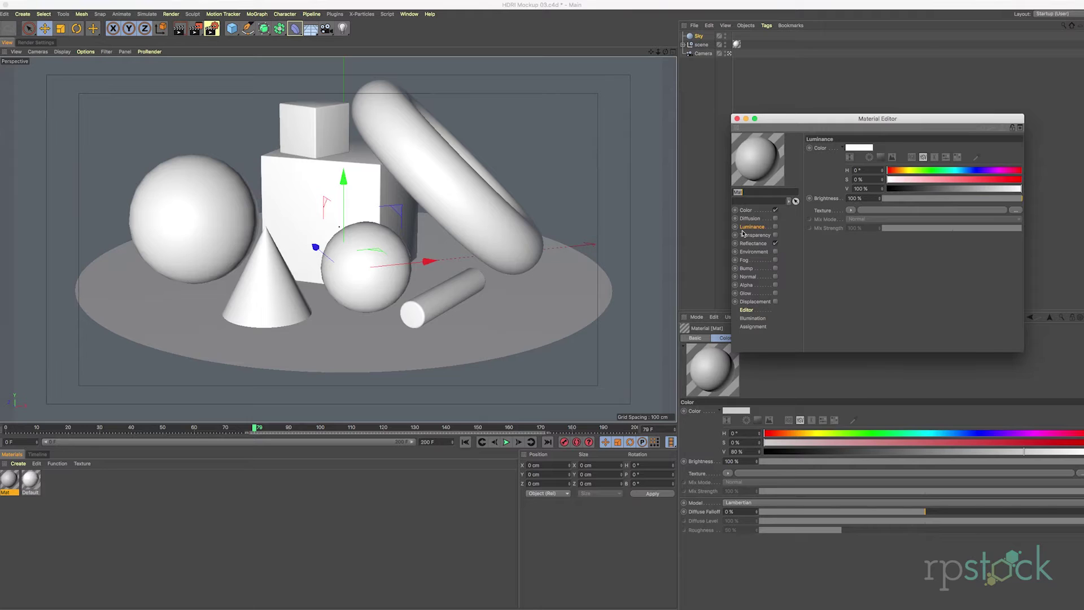
click(775, 227)
click(775, 210)
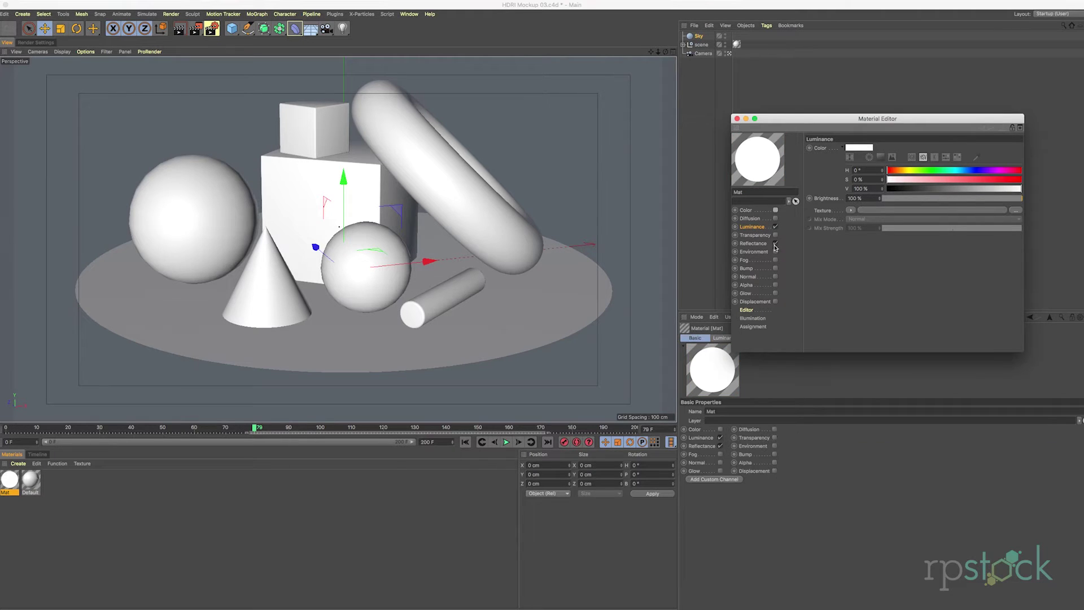
click(776, 244)
drag(808, 119, 789, 113)
key(super+Tab)
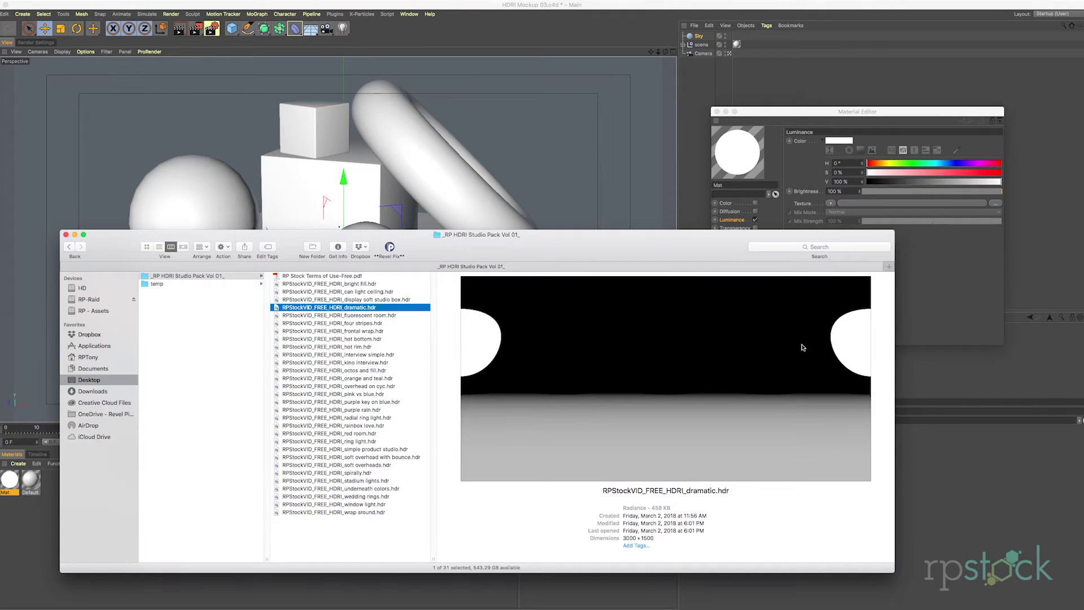
Step: Load dramatic.hdr as Mat's Luminance texture without copying it, then apply Mat to the Sky
drag(574, 251, 577, 217)
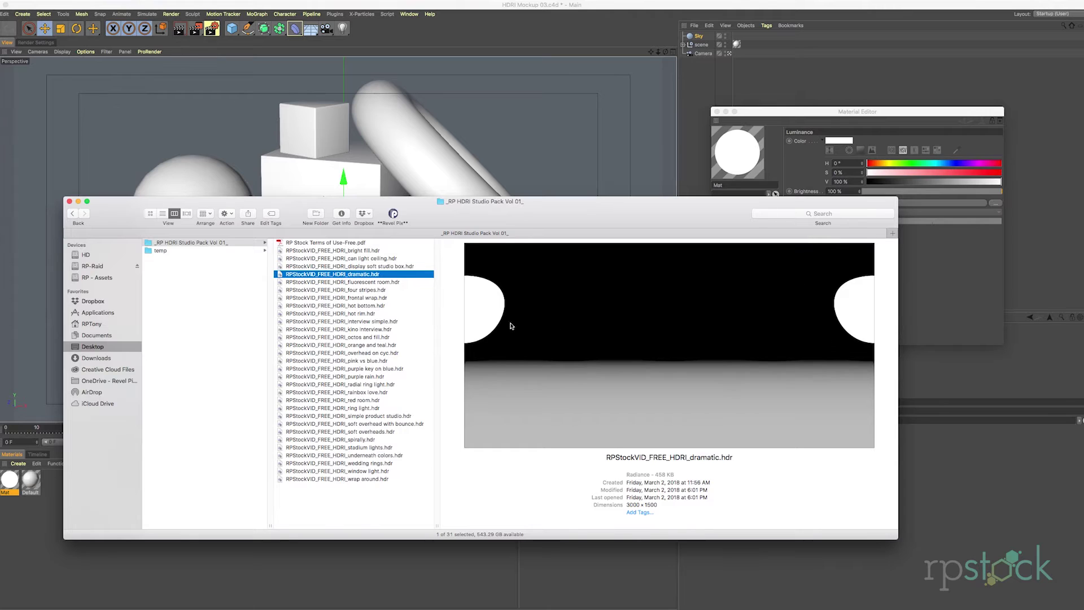
click(370, 289)
key(Up)
key(Up)
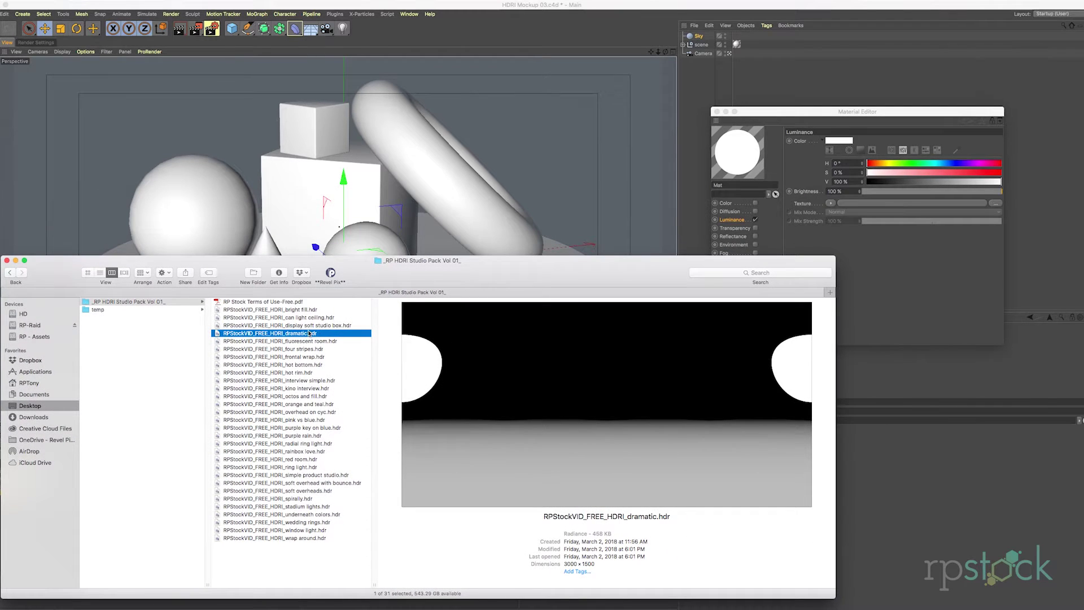
drag(370, 333, 902, 205)
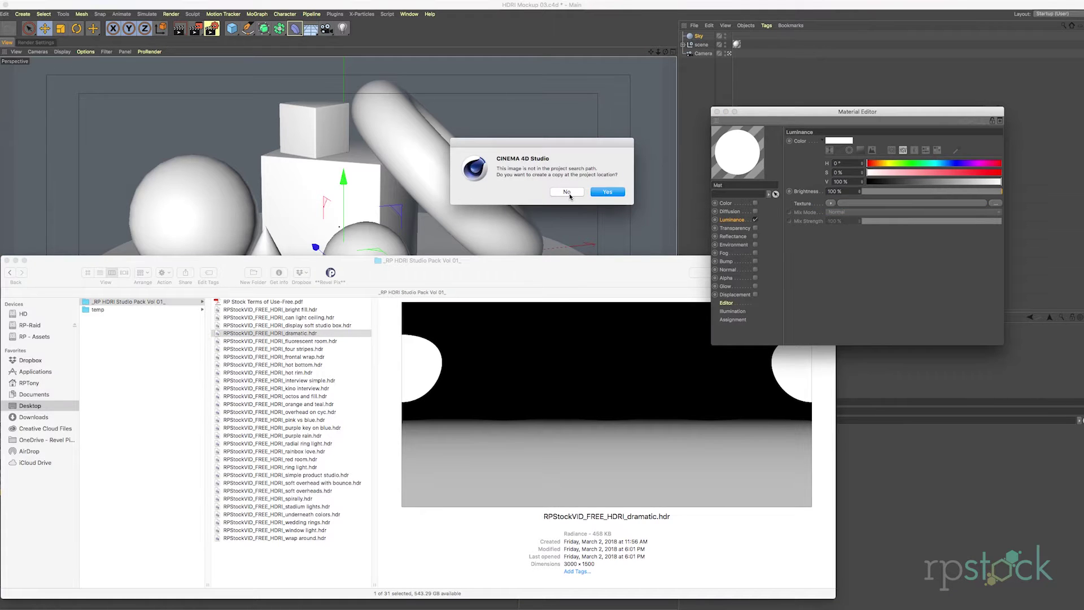
click(566, 192)
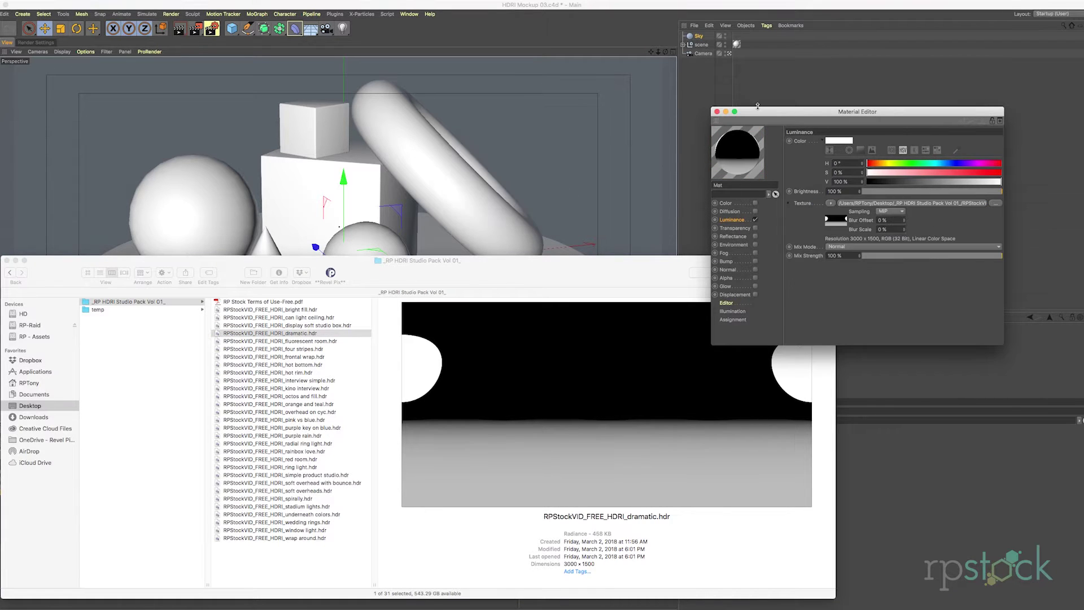
drag(762, 114, 777, 110)
click(706, 149)
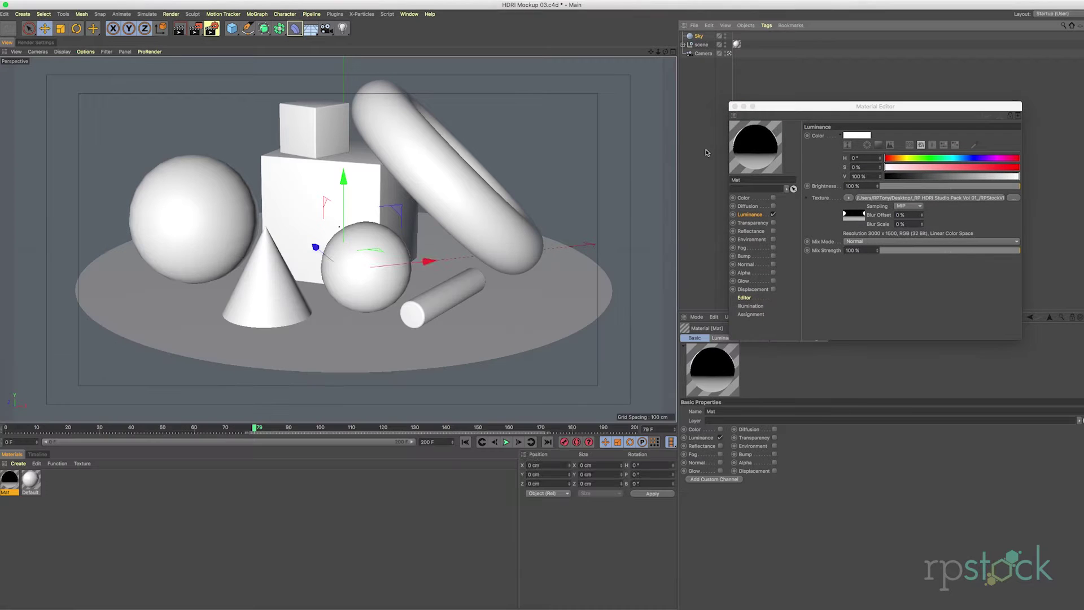
drag(12, 489, 695, 36)
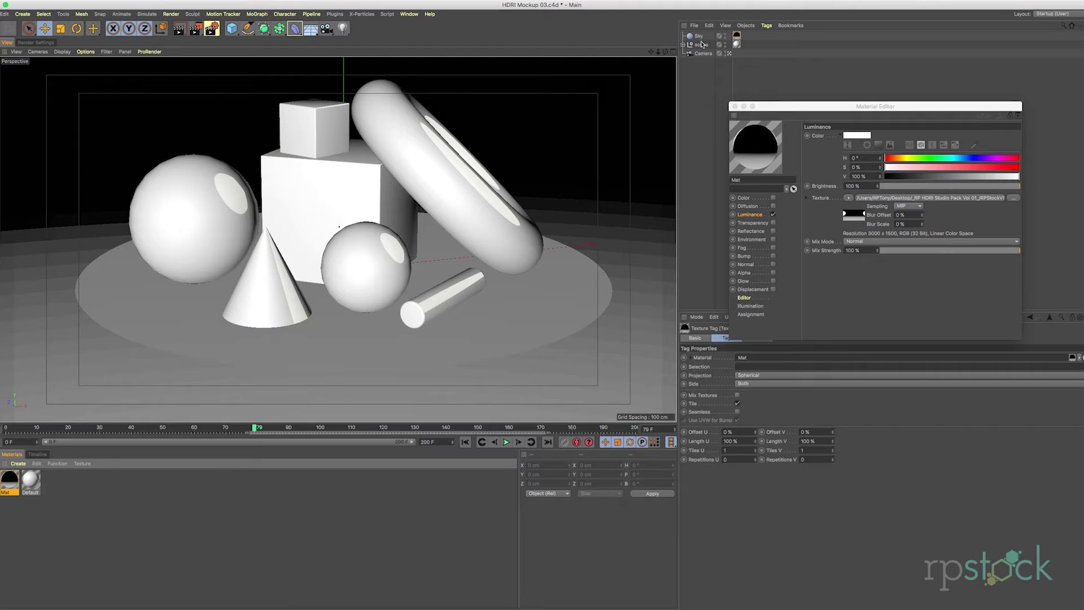
Step: Give the Sky a Compositing tag with Seen by Camera unchecked
click(734, 106)
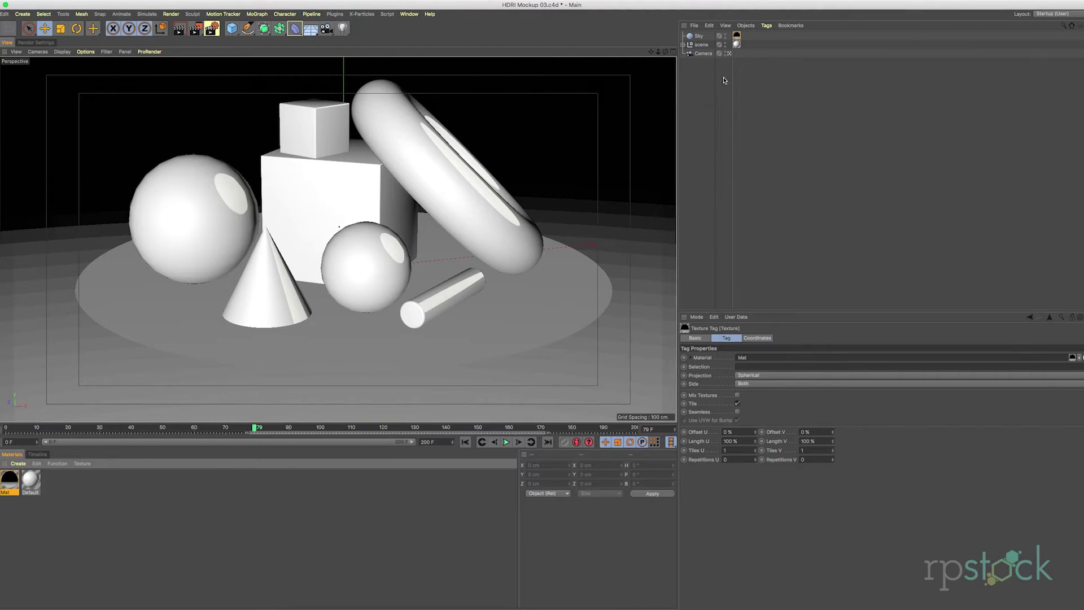
right_click(699, 38)
mouse_move(723, 45)
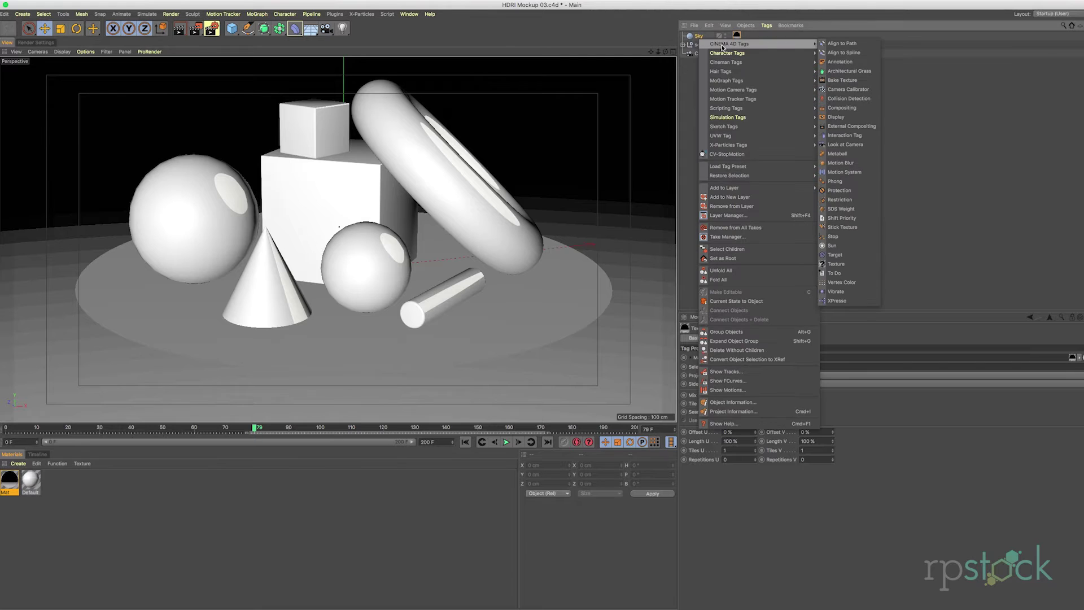
click(842, 107)
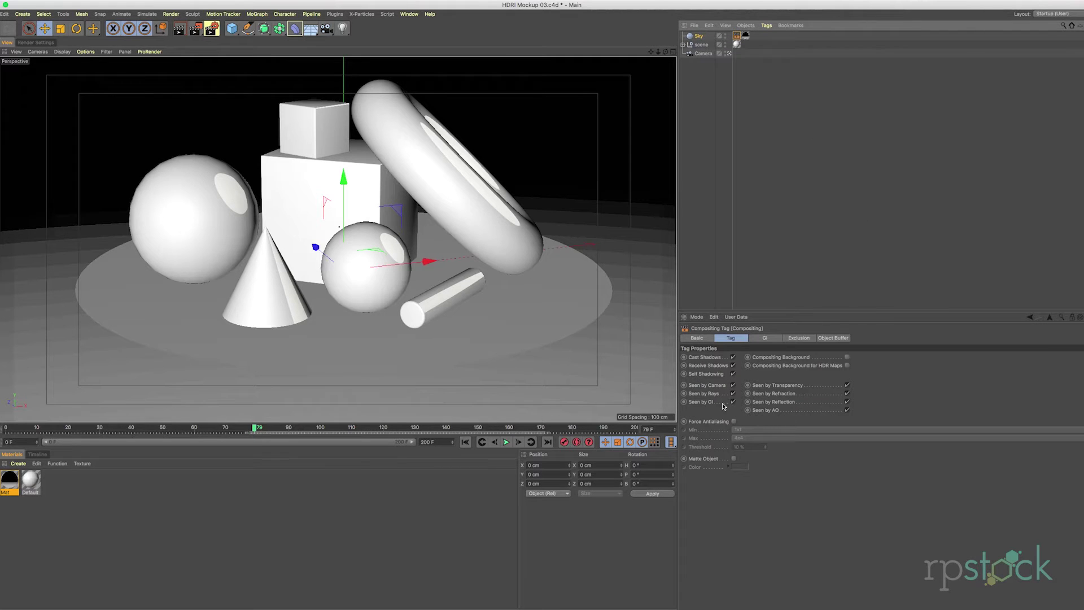
click(733, 386)
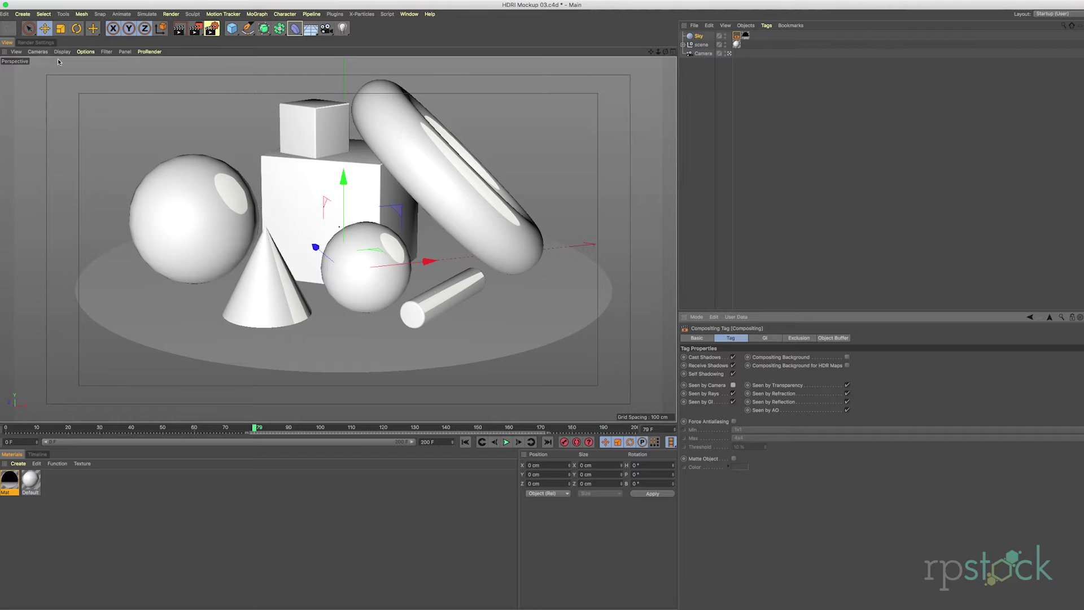
Step: Set Global Illumination to the Object Visualization - High preset and render the viewport
click(35, 44)
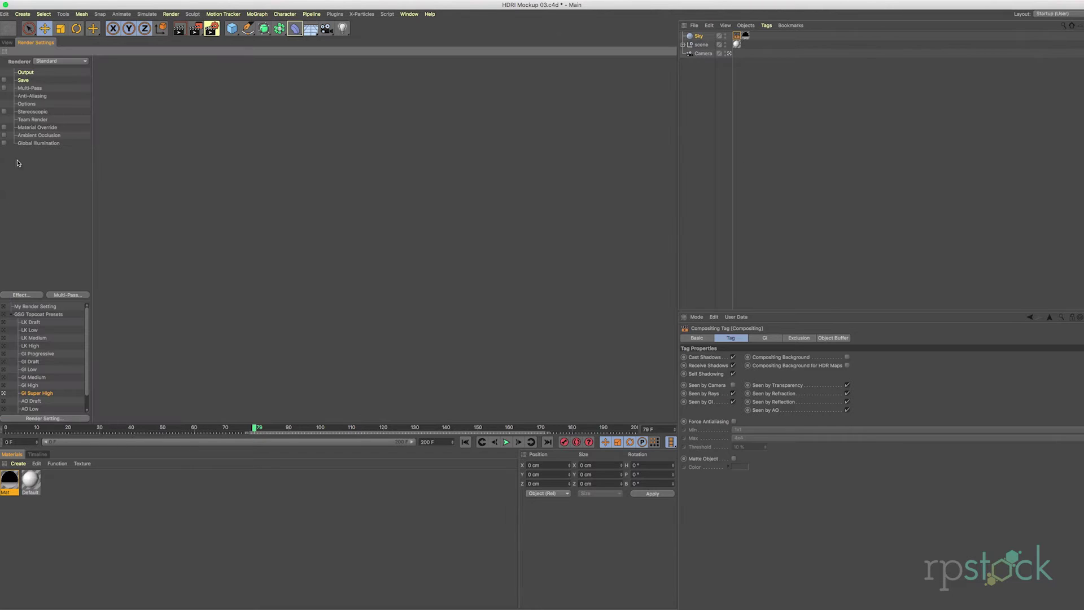
click(36, 144)
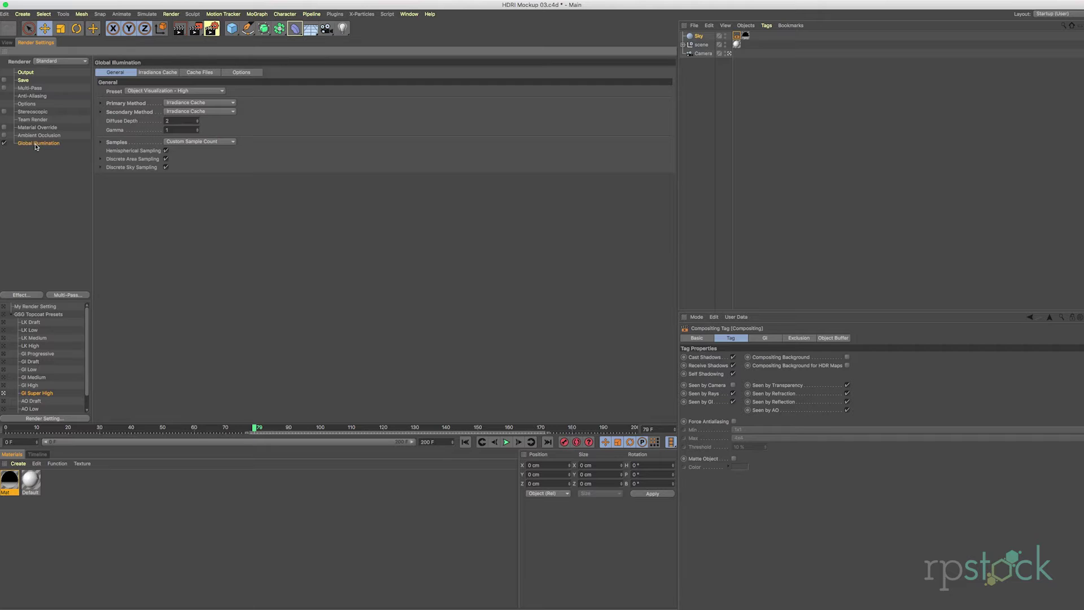
click(180, 91)
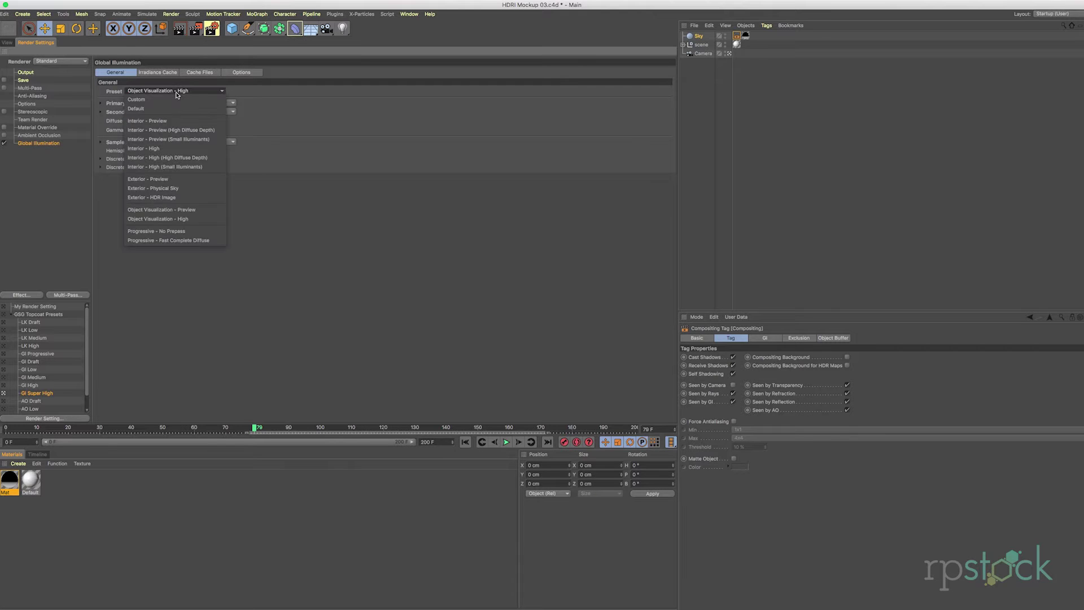
click(197, 219)
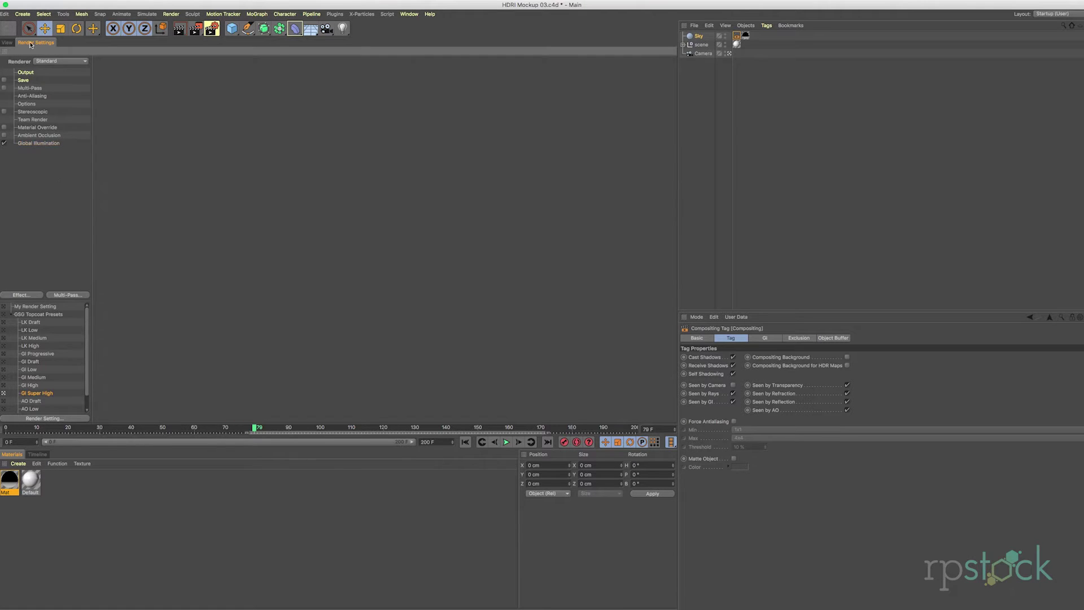
click(7, 43)
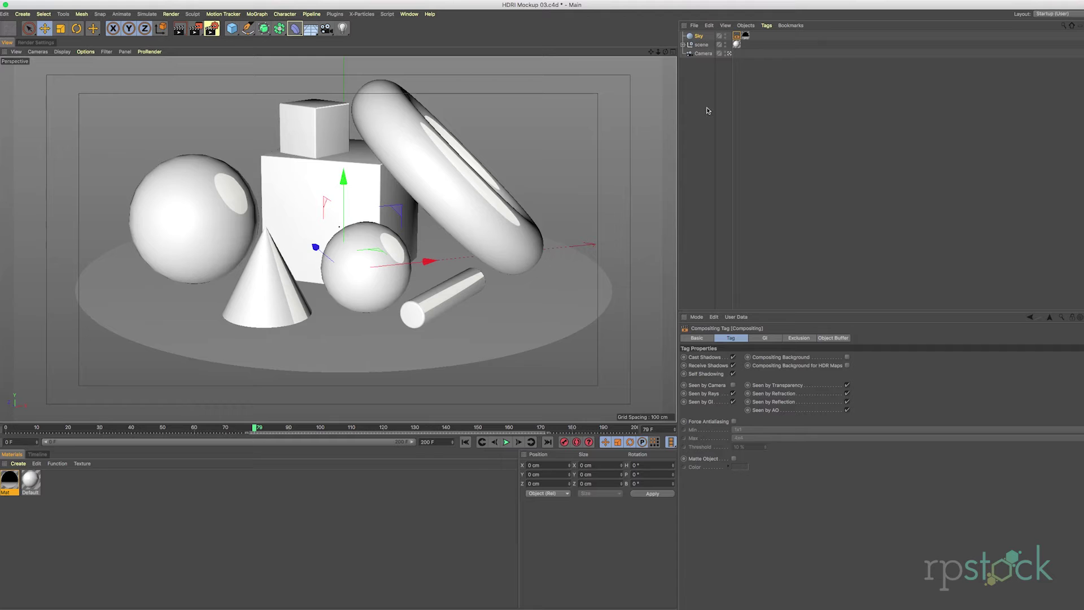
key(ctrl+r)
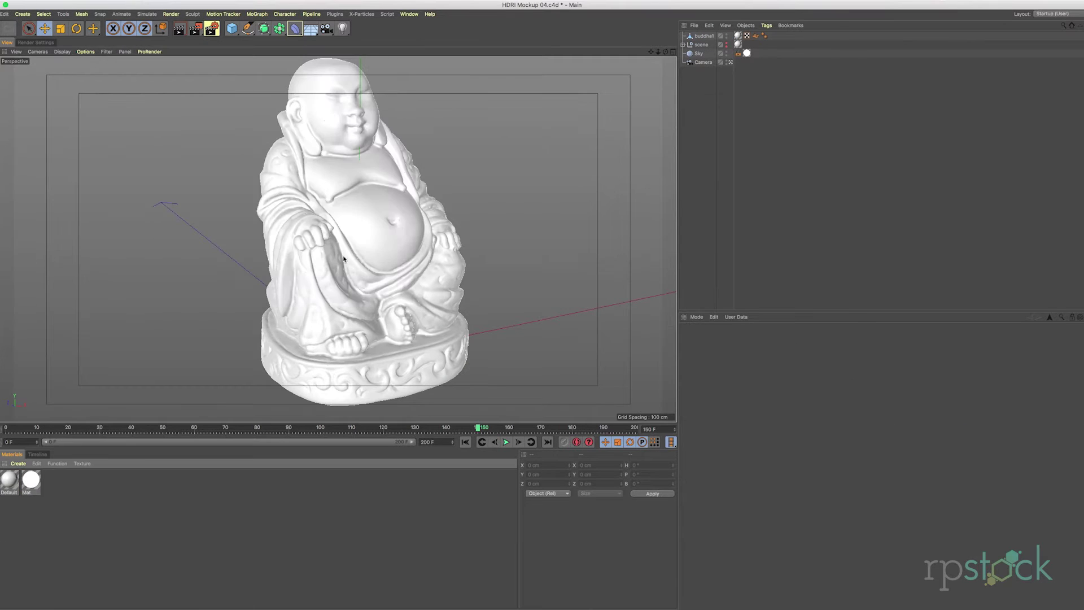
Step: Load kino interview.hdr into Mat's Luminance texture field, declining to copy the file
alt+drag(389, 275, 593, 152)
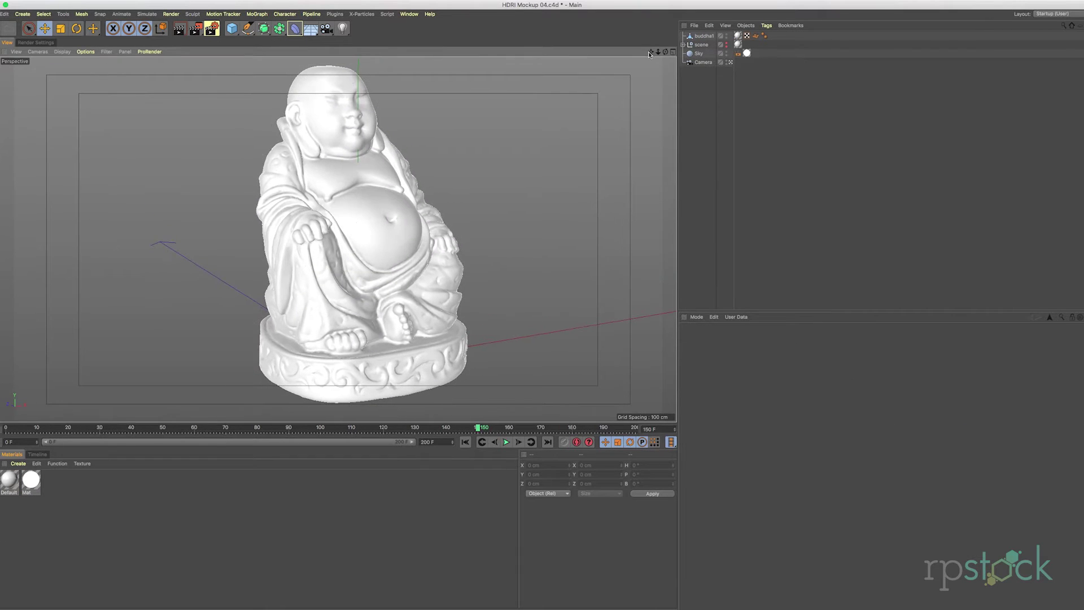
drag(649, 54, 638, 56)
double_click(31, 480)
drag(277, 58, 713, 125)
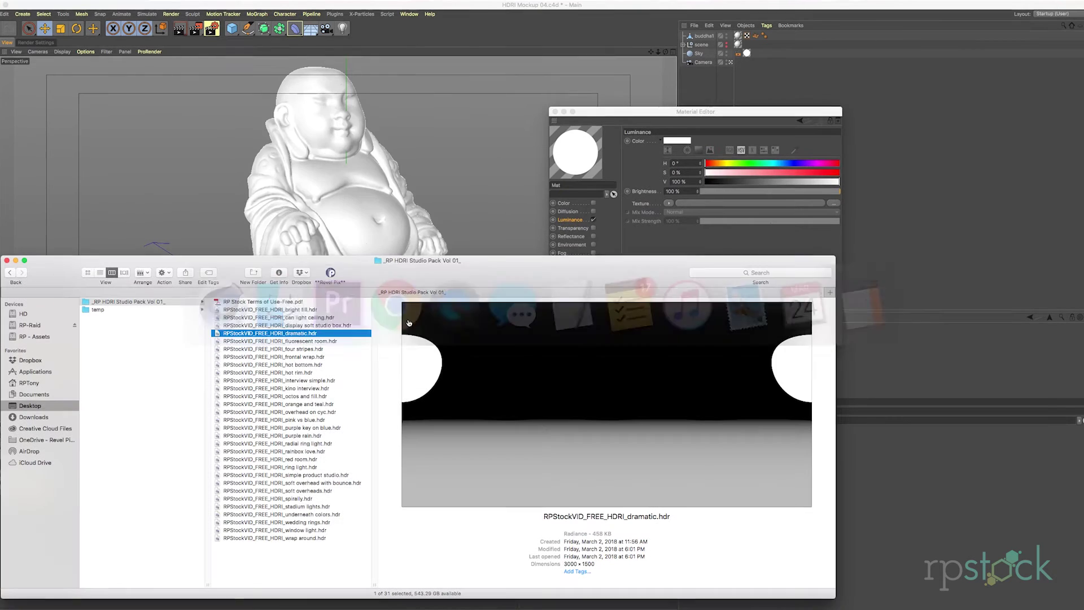
click(294, 388)
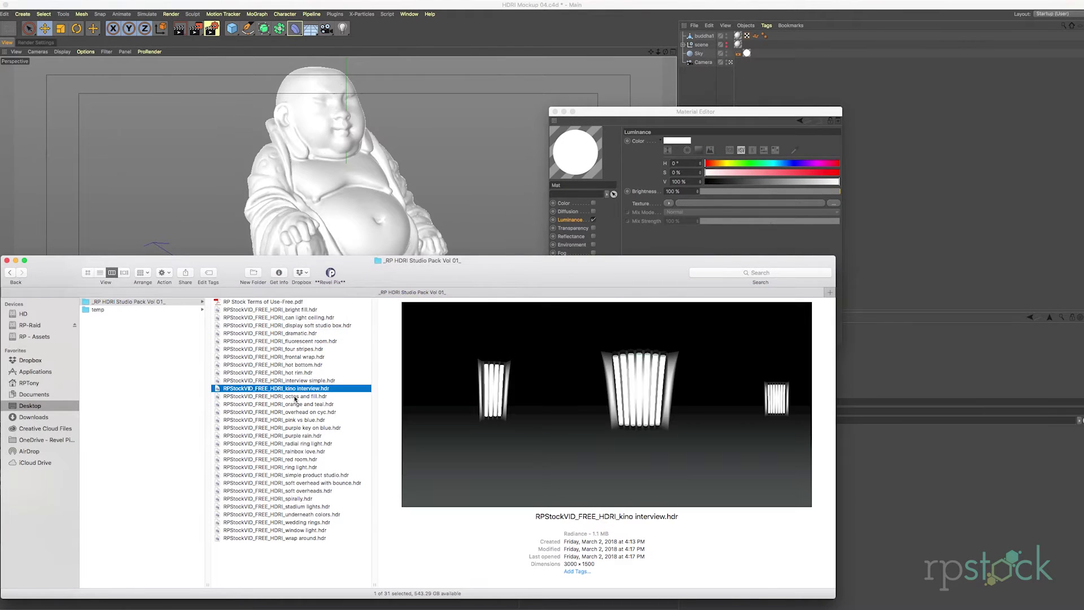
key(Down)
key(Up)
drag(296, 390, 715, 203)
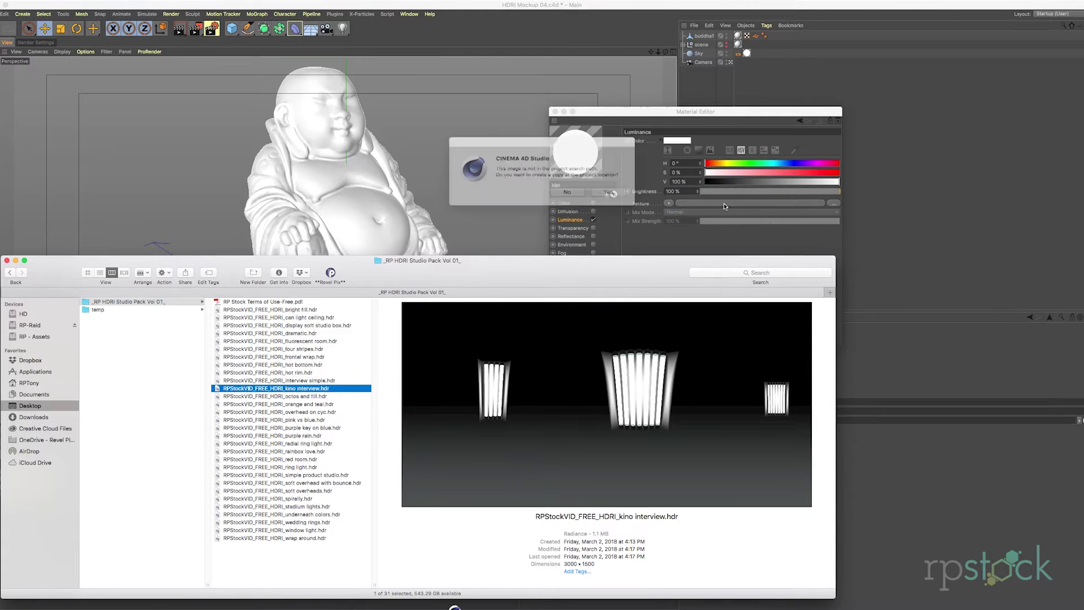
click(566, 192)
drag(633, 112, 764, 102)
Step: Render the Buddha in the viewport lit by the kino interview HDRI
click(15, 44)
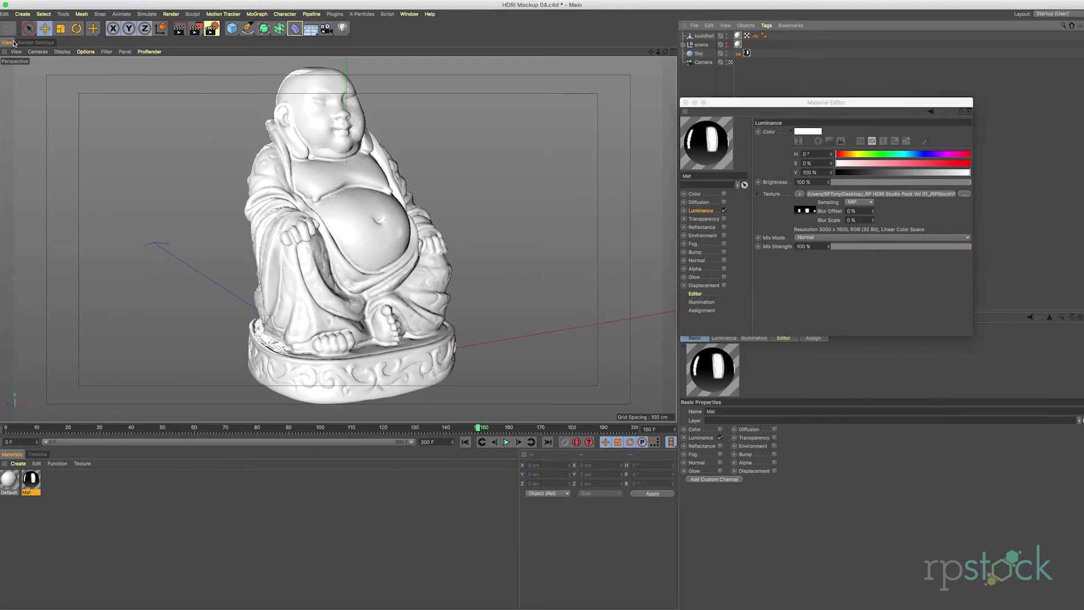
click(27, 44)
click(4, 43)
key(ctrl+r)
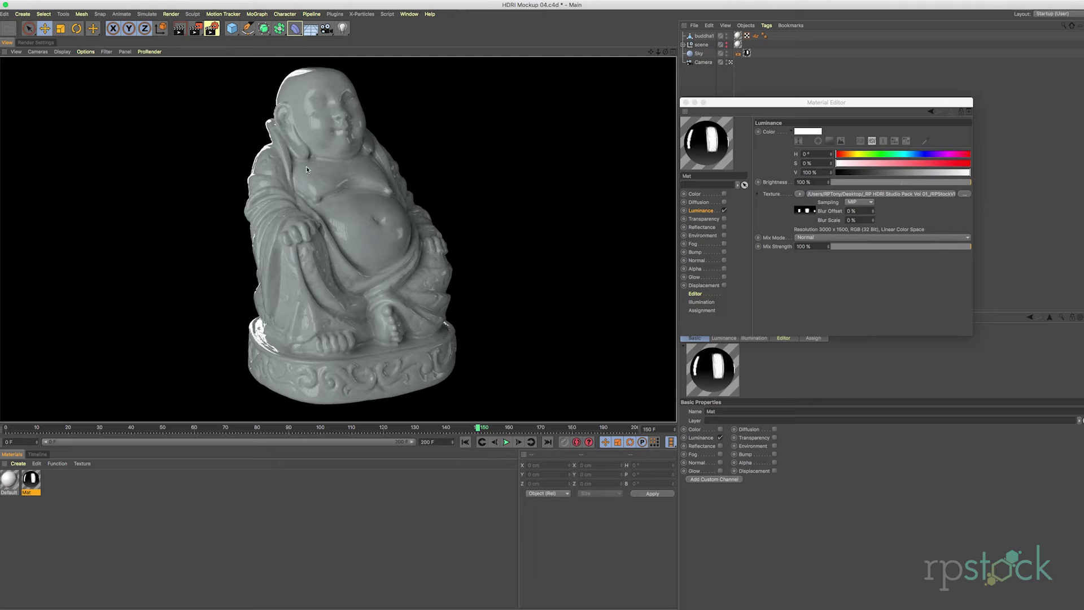
Step: Rearrange the HDRI pack's Finder window, then return to the HDRI Mockup 05 cube scene
key(super+Tab)
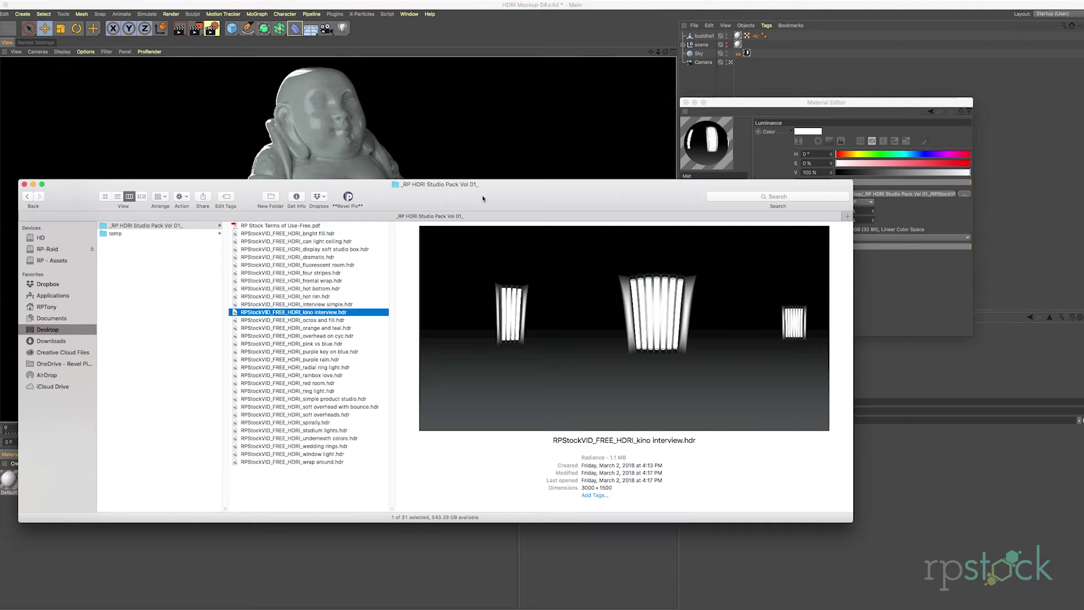
drag(483, 198, 531, 141)
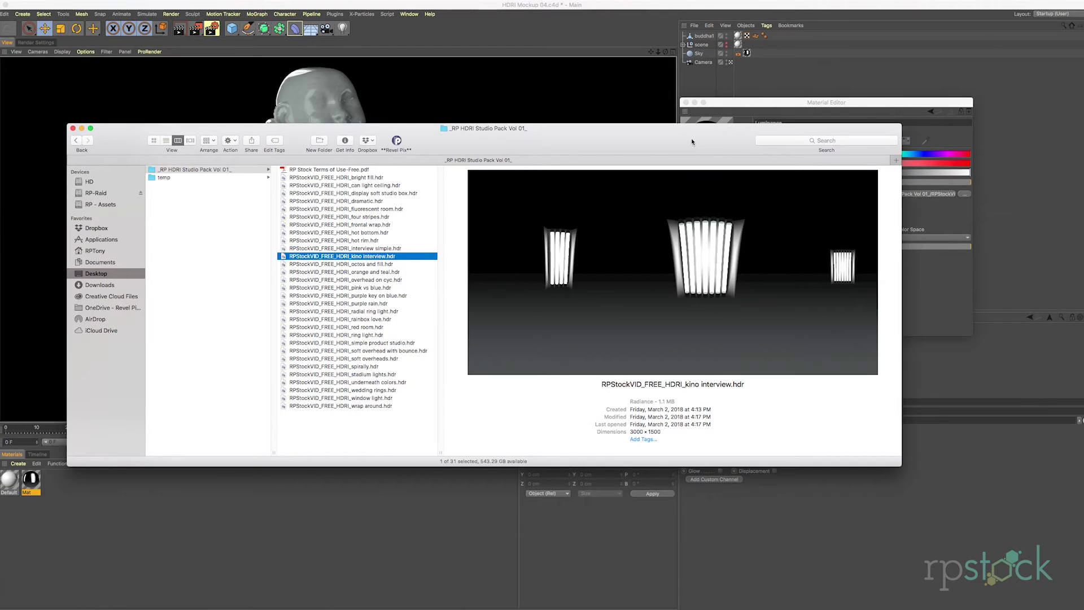
drag(691, 142, 716, 150)
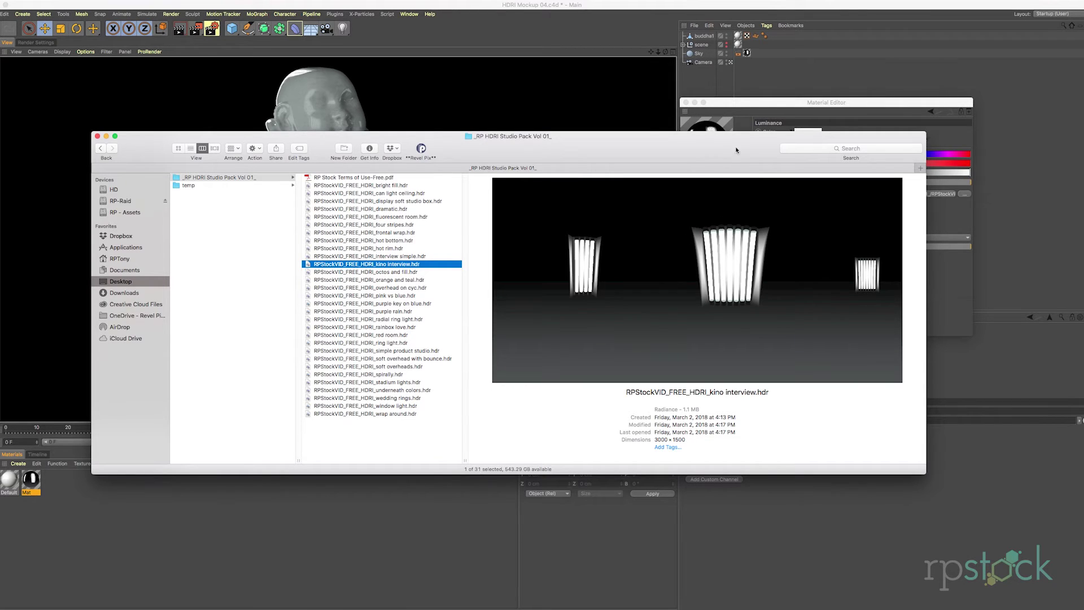
drag(736, 149, 750, 156)
click(285, 83)
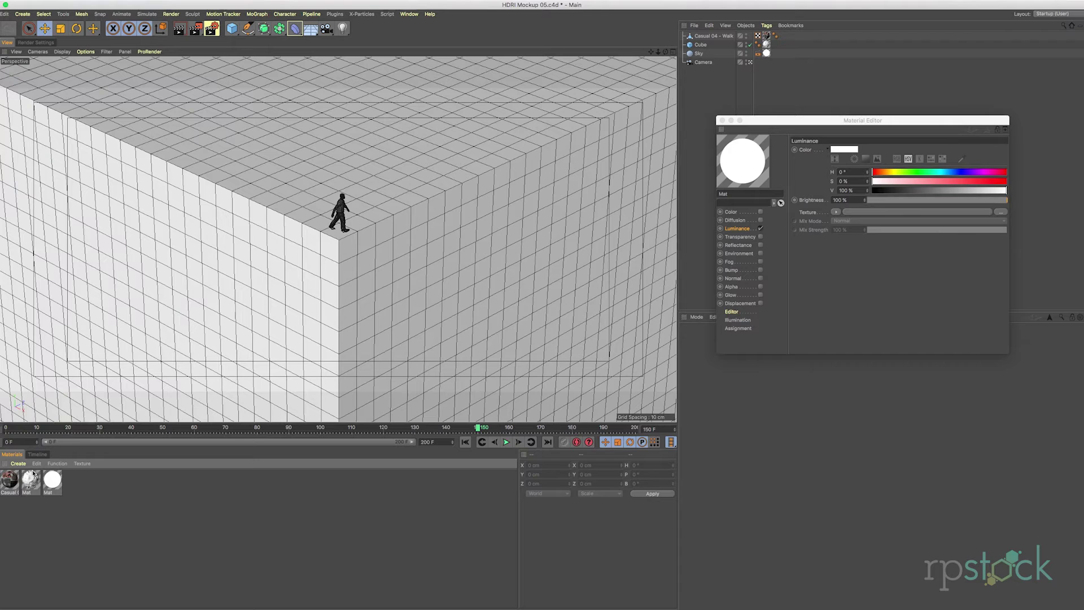
Step: Inspect the middle Mat material's displacement settings, then open the white Mat material instead
double_click(32, 479)
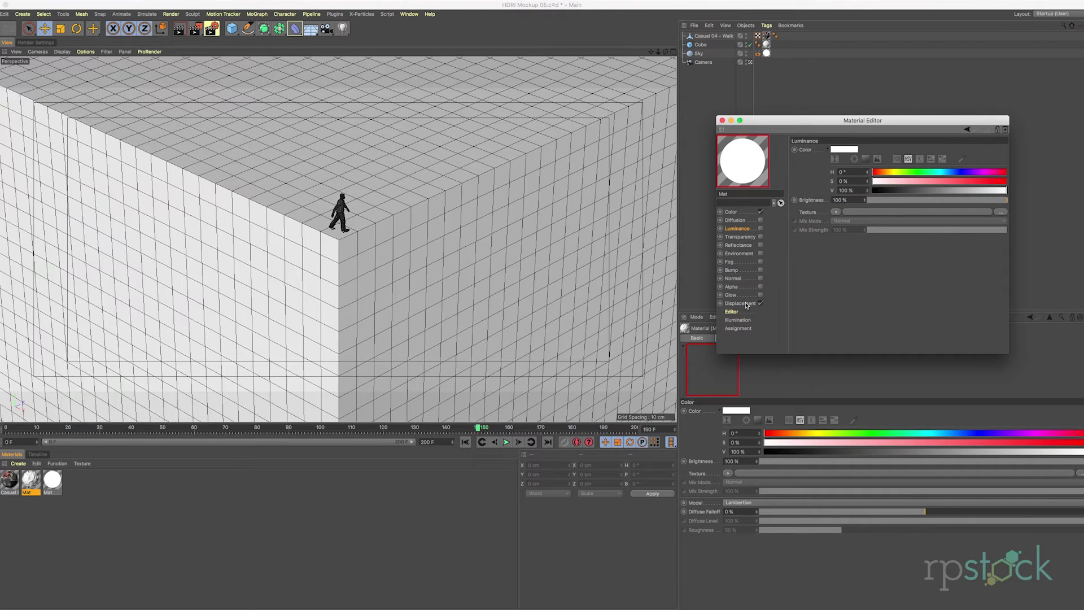
click(744, 304)
click(721, 120)
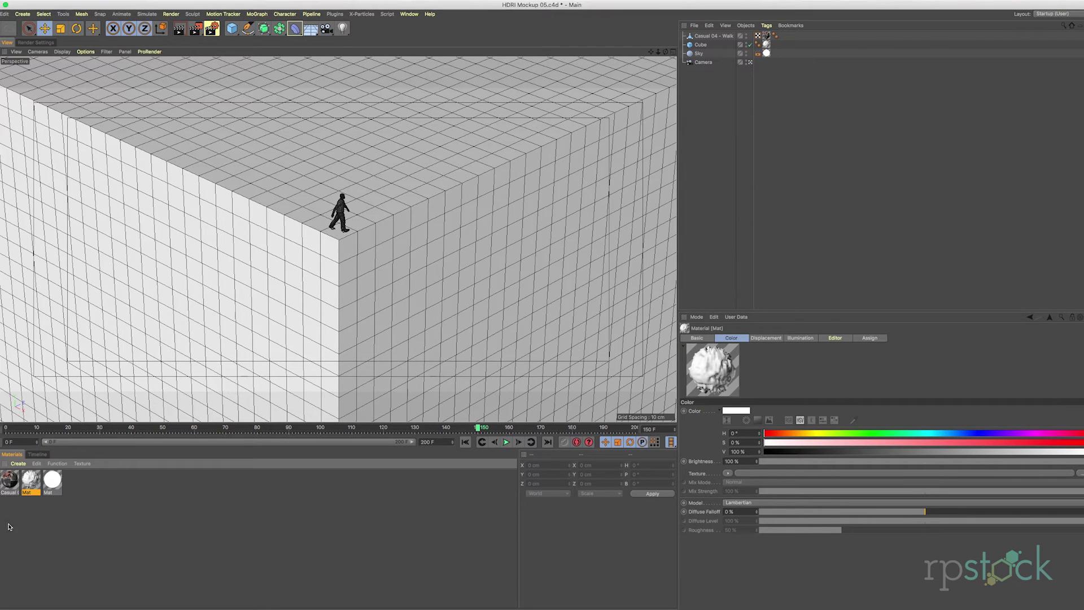
double_click(53, 480)
Step: Select orange and teal.hdr in Finder and show the Mat material's Luminance channel
key(super+Tab)
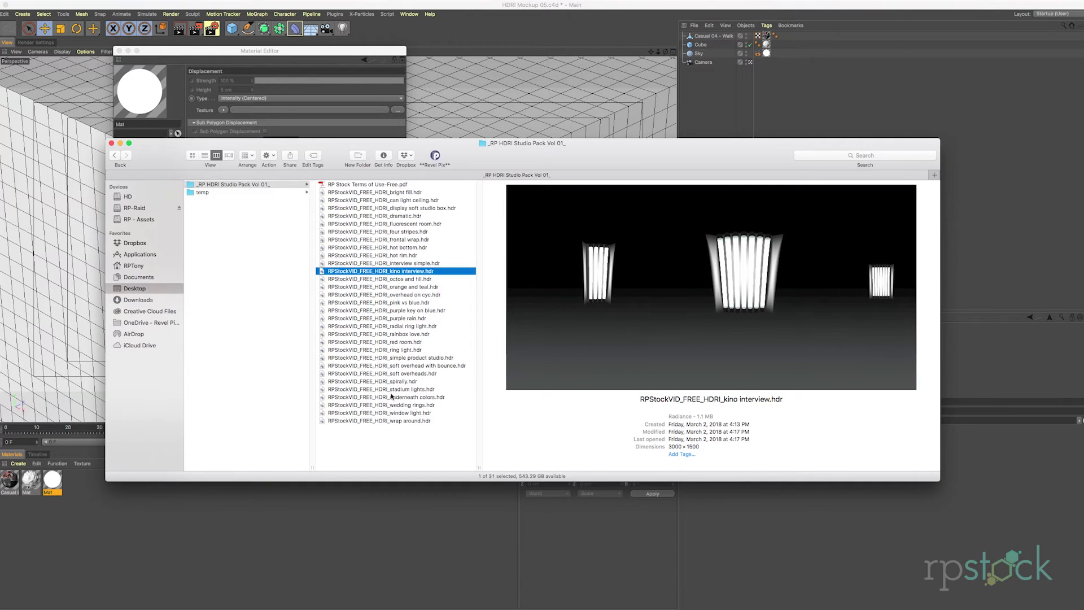
click(392, 405)
click(392, 350)
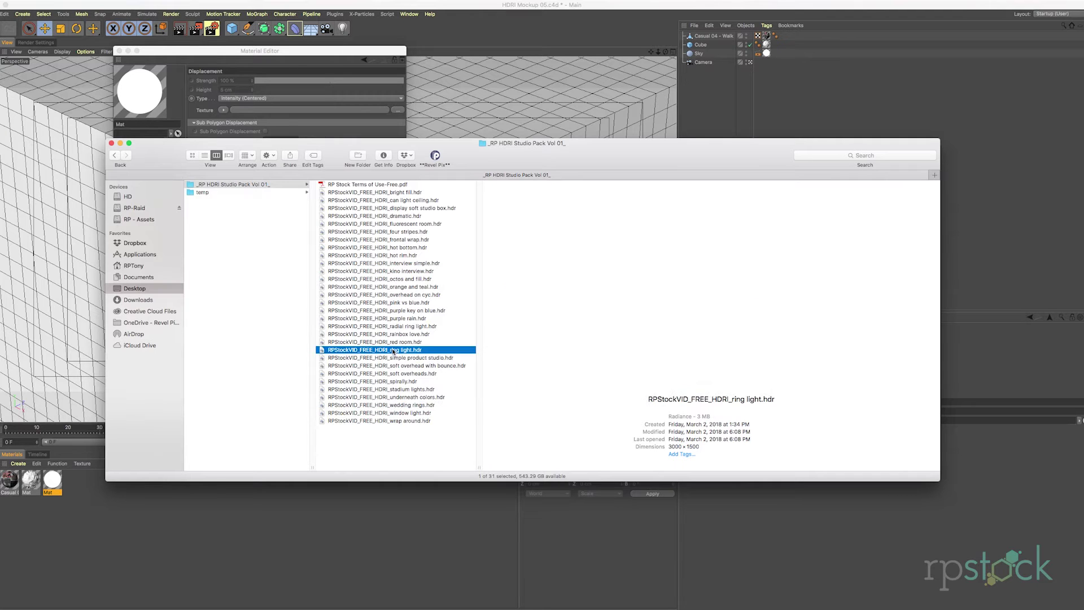
click(390, 320)
click(393, 287)
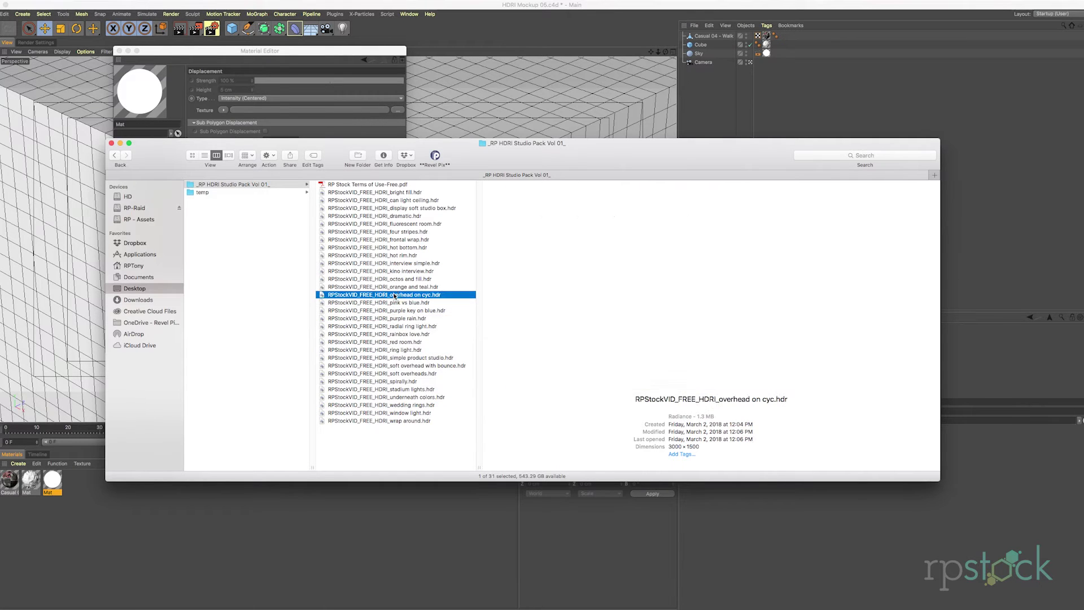
drag(531, 156, 563, 287)
click(141, 159)
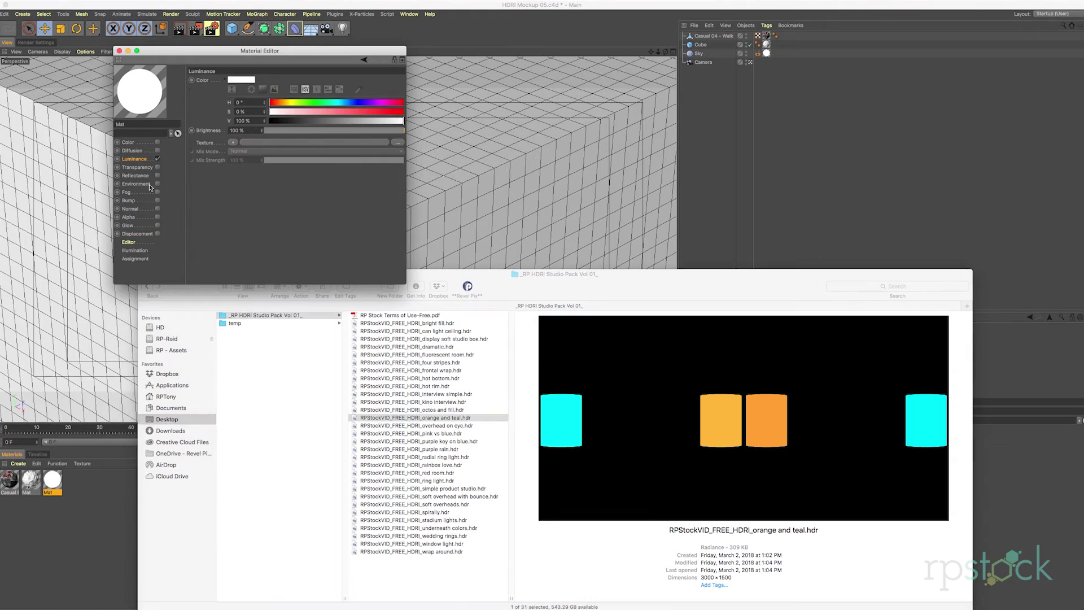
Step: Drop orange and teal.hdr into Mat's Luminance texture, lighting the cube orange and teal
drag(419, 419, 261, 143)
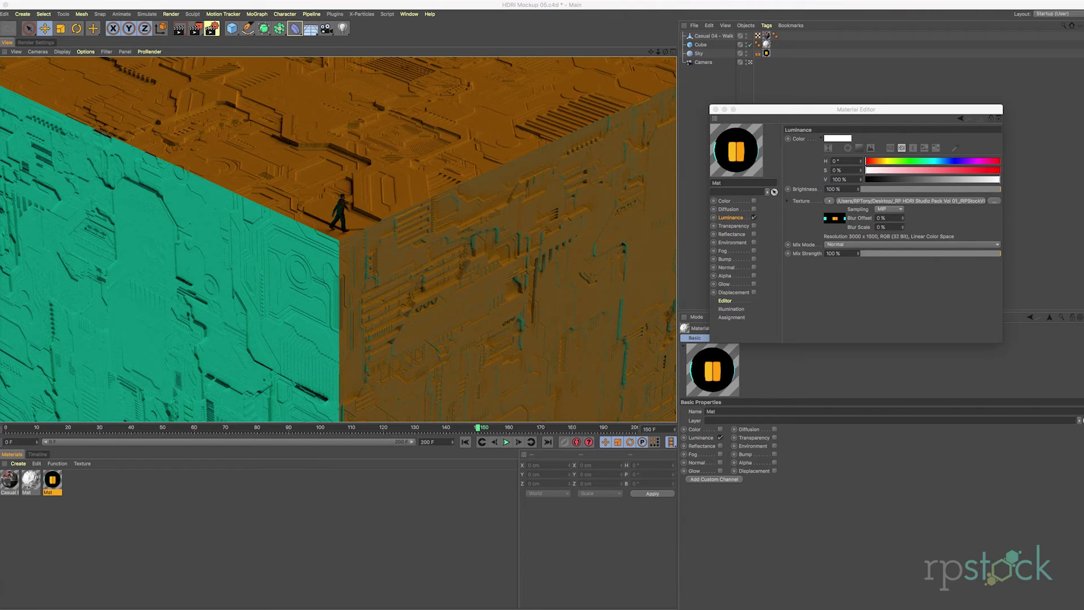
click(415, 15)
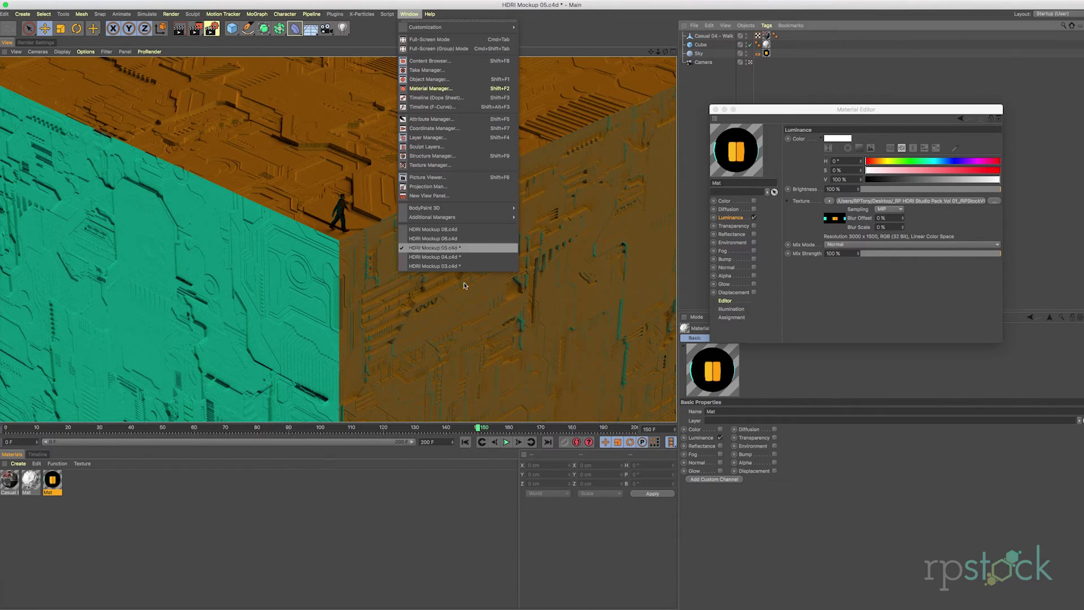
Step: In HDRI Mockup 06.c4d, load stadium lights.hdr as Mat's Luminance texture without copying
click(462, 236)
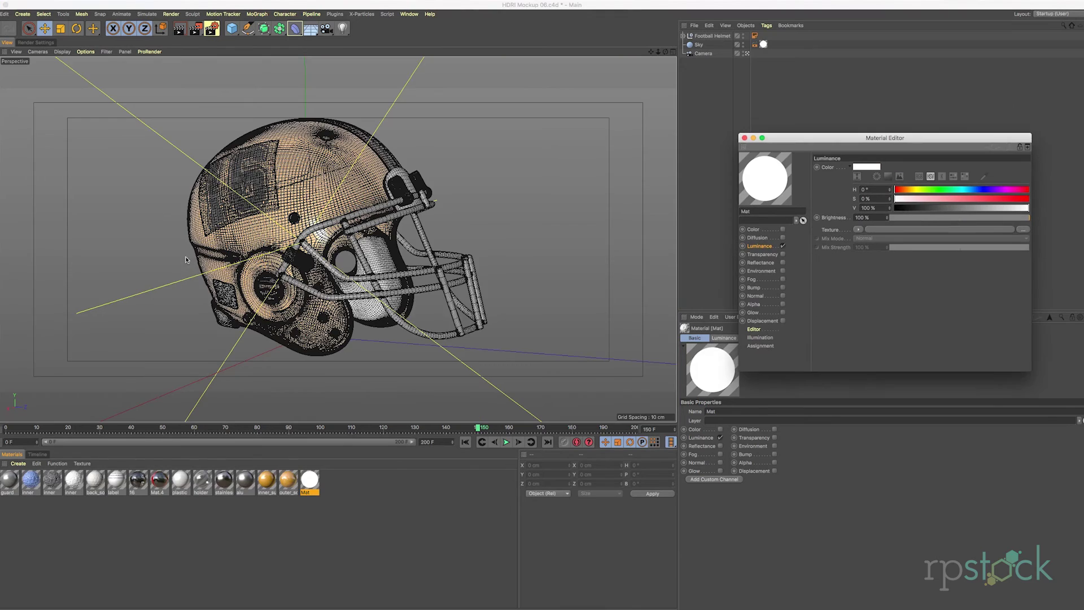
key(super+Tab)
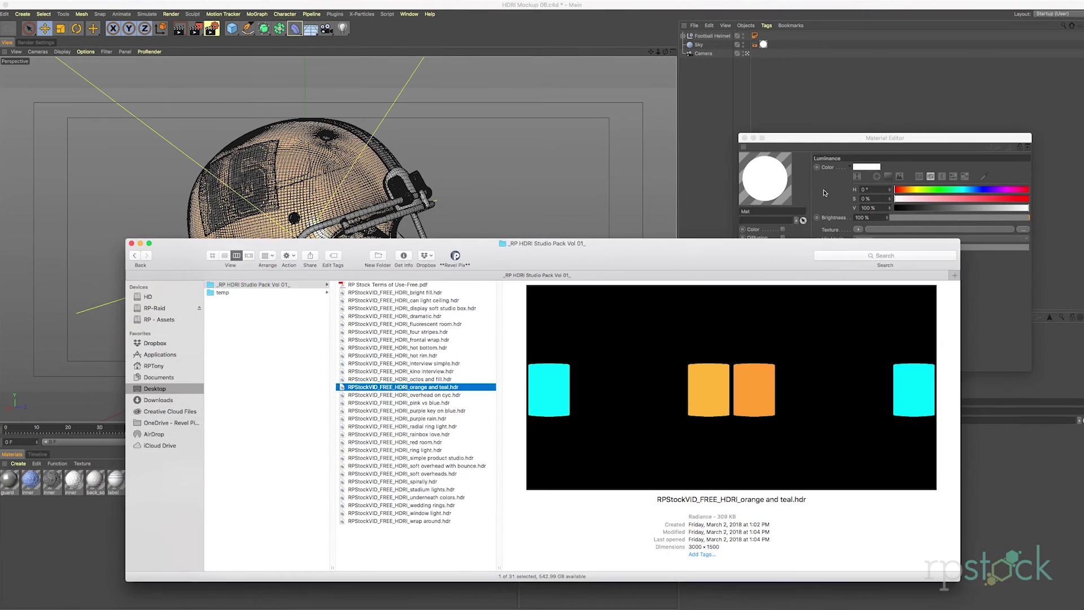
drag(825, 138, 815, 120)
drag(577, 252, 492, 257)
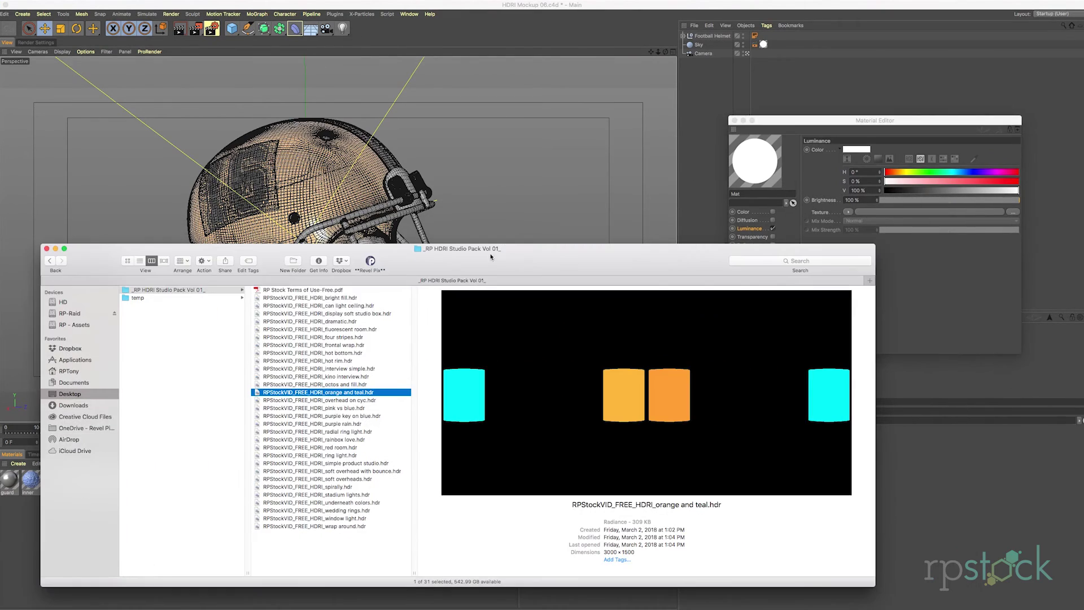
click(316, 494)
drag(361, 249, 350, 250)
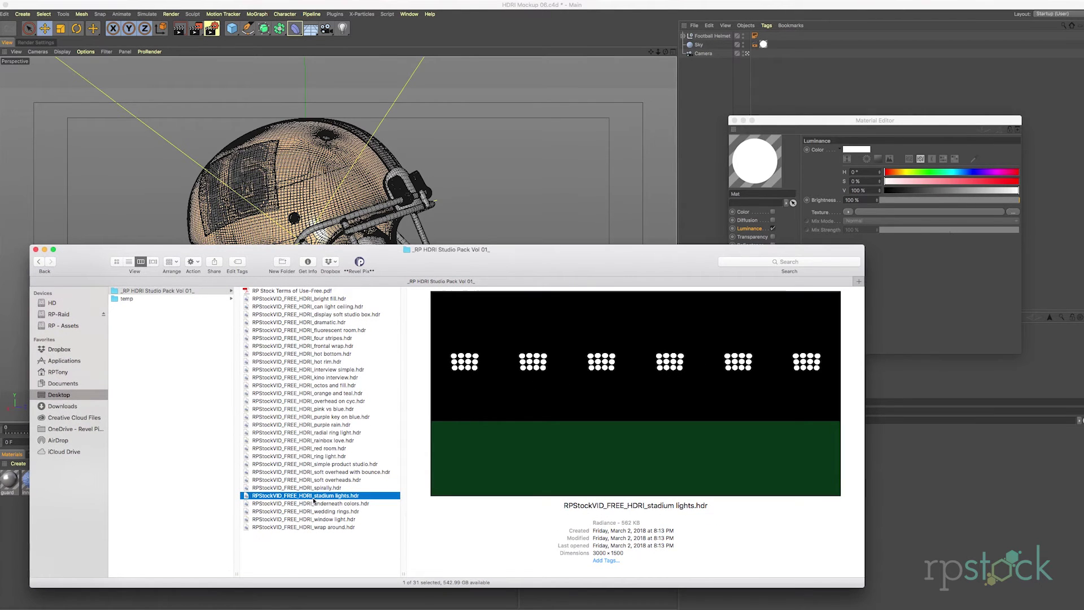
drag(314, 499, 873, 214)
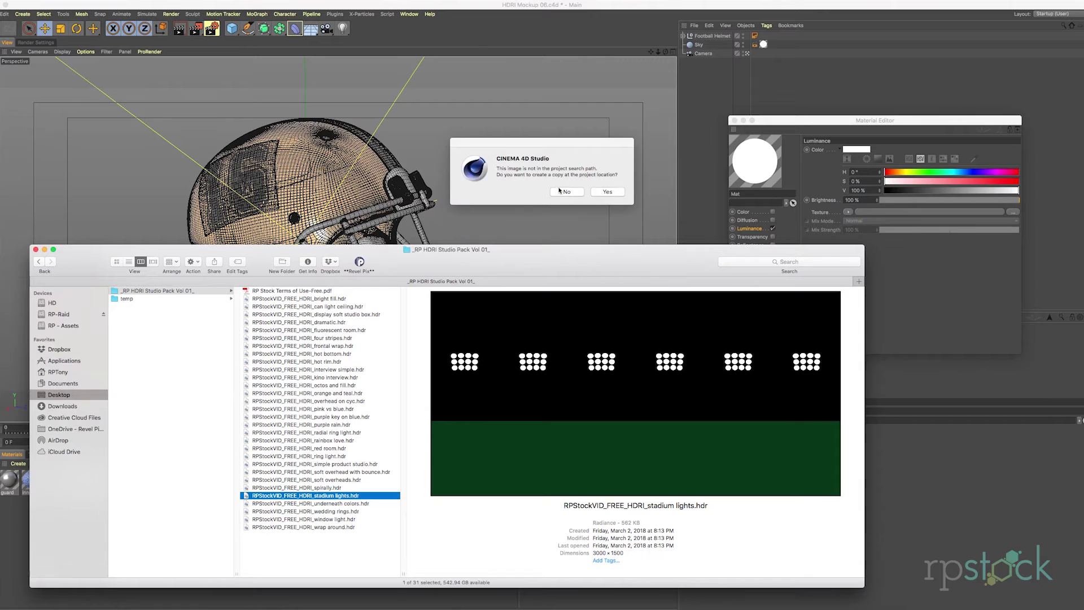
click(561, 191)
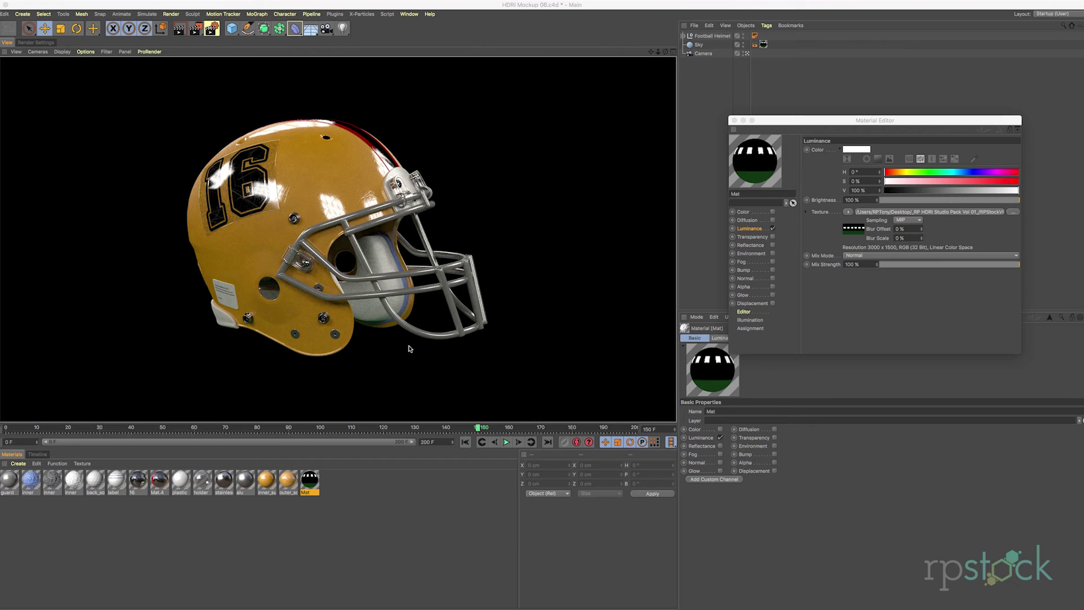
Step: Open the Window menu's list of open scenes
click(410, 14)
Step: Switch to the HDRI Mockup 08.c4d logo scene, close the Material Editor, and review its render settings
click(443, 230)
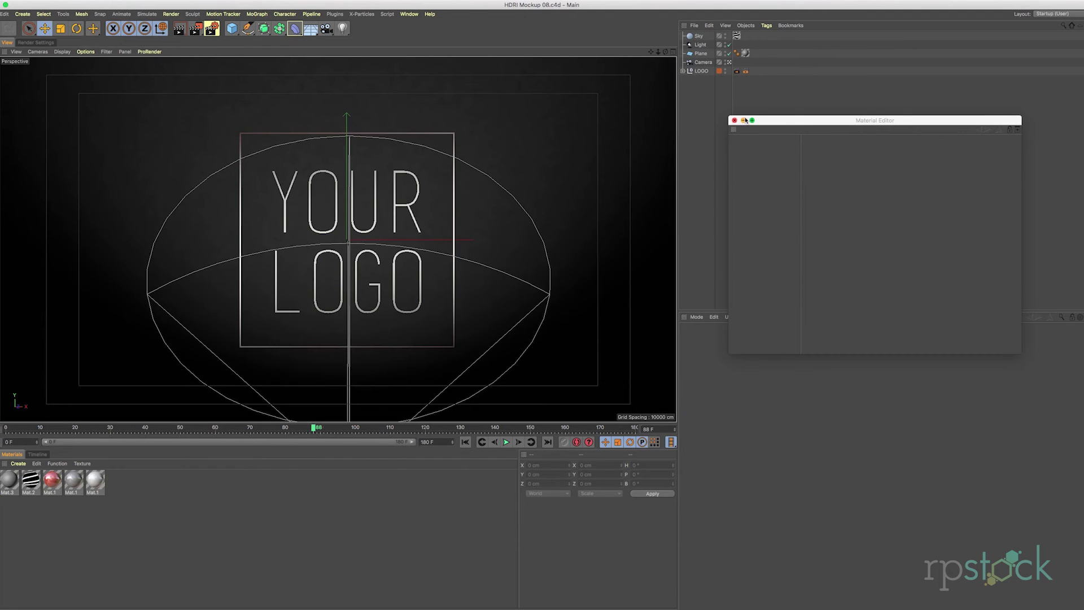
click(734, 121)
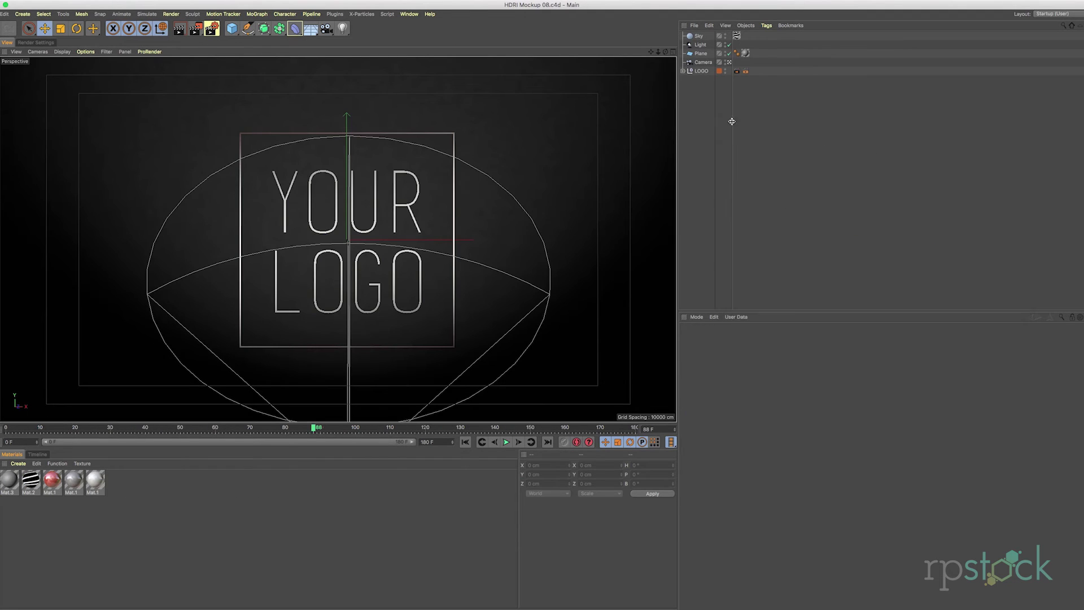
click(35, 42)
click(8, 43)
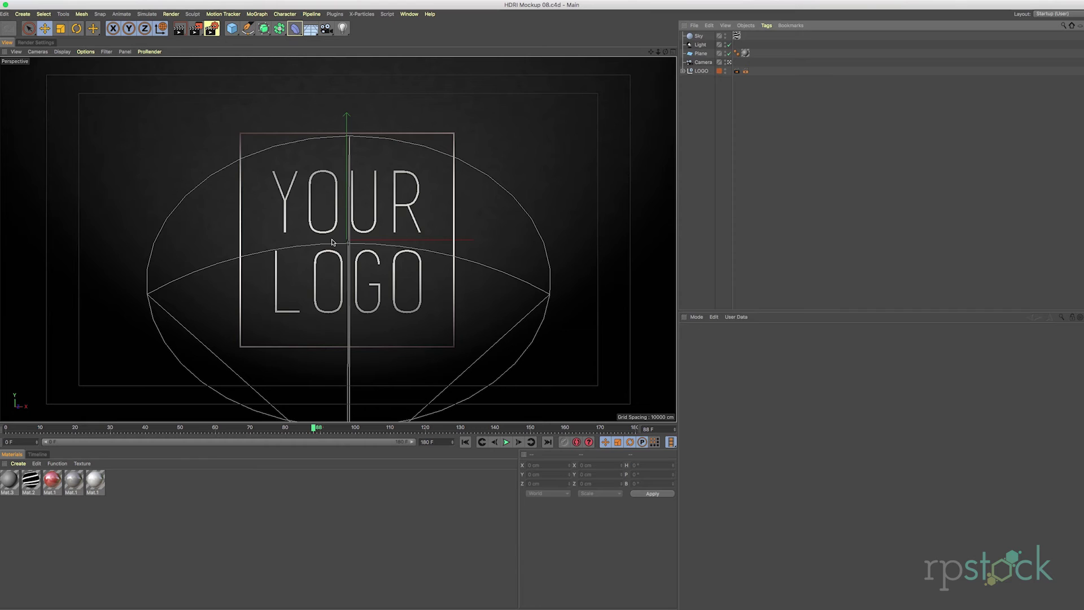
Step: Inspect the Light and Sky objects, then open Mat.2 with its 3000 x 1500 HDRI Studio Pack texture
click(700, 46)
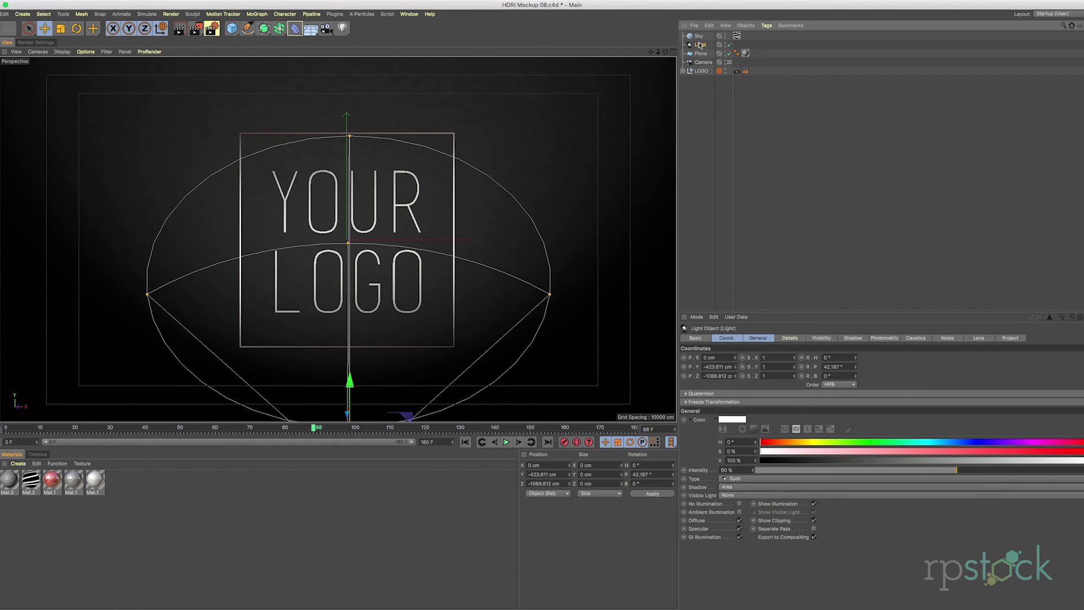
click(698, 37)
double_click(30, 481)
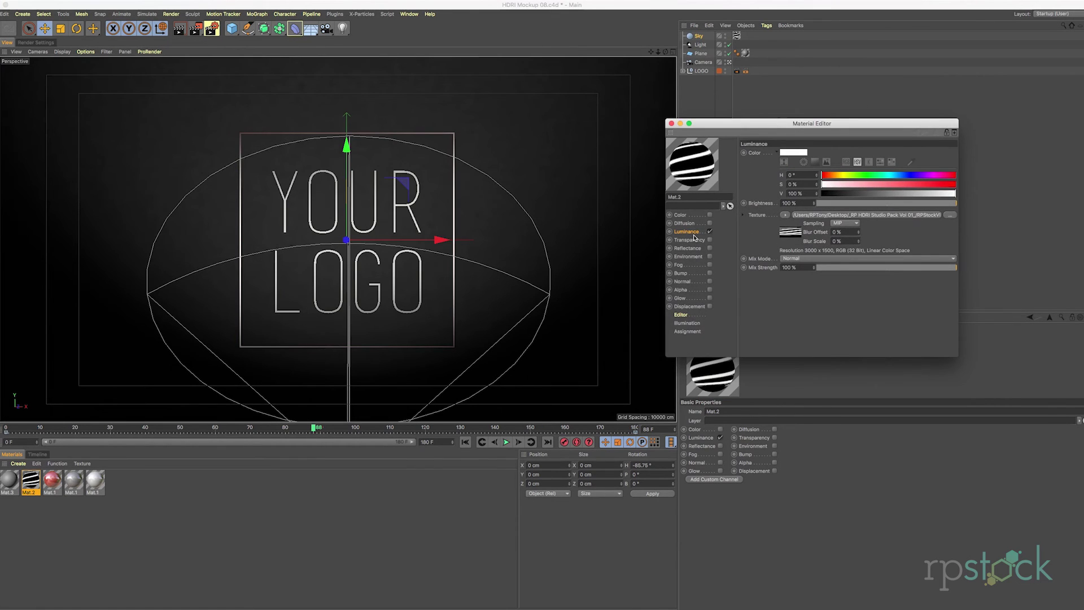
Step: Preview the spirally.hdr HDRI in the Finder folder for comparison
drag(749, 132, 796, 119)
key(super+Tab)
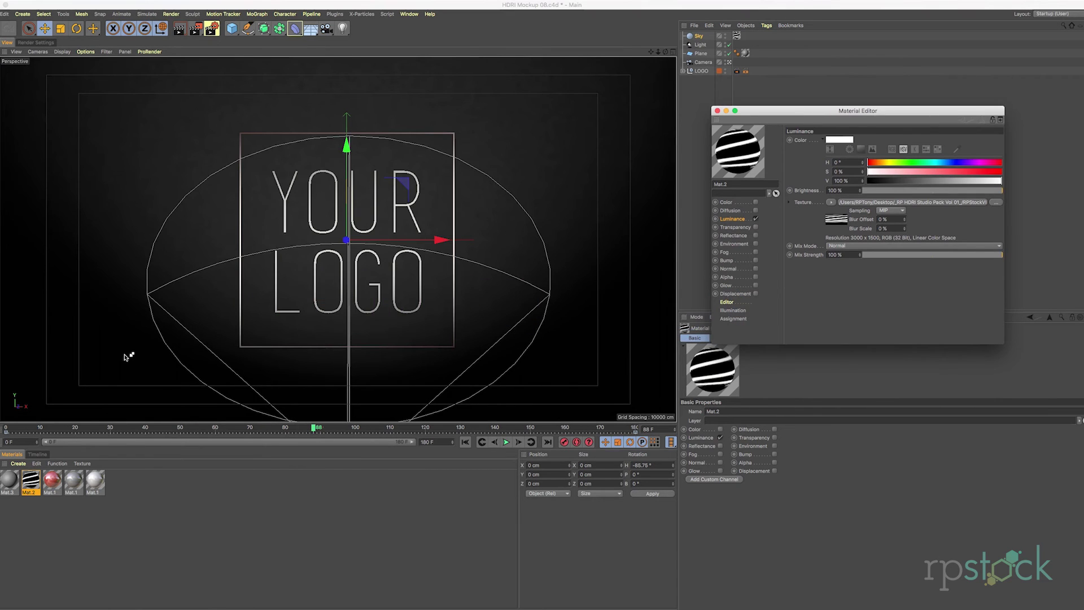
key(super+Tab)
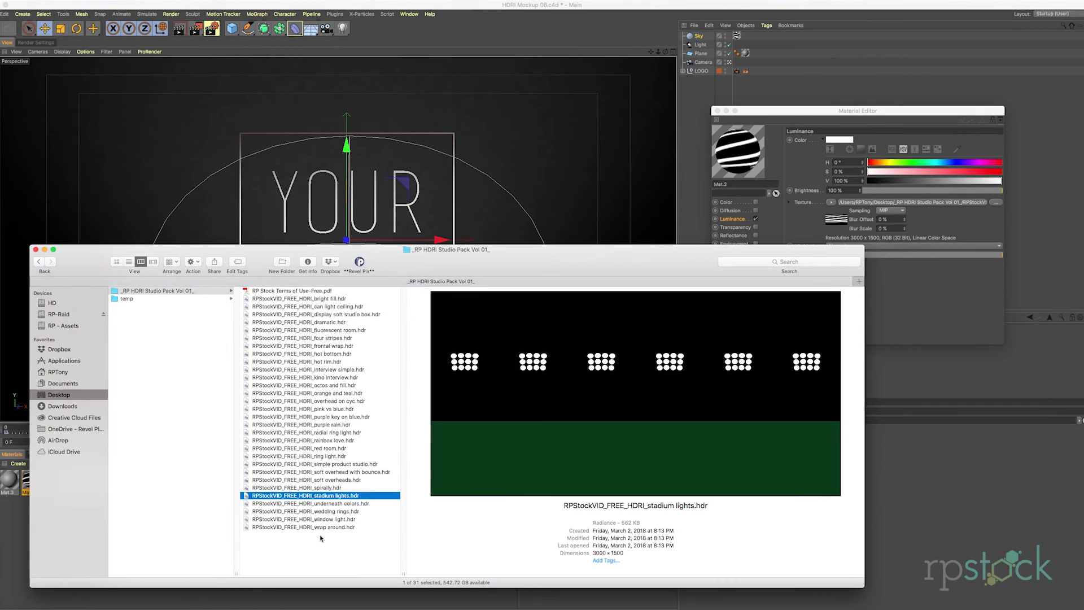
click(320, 539)
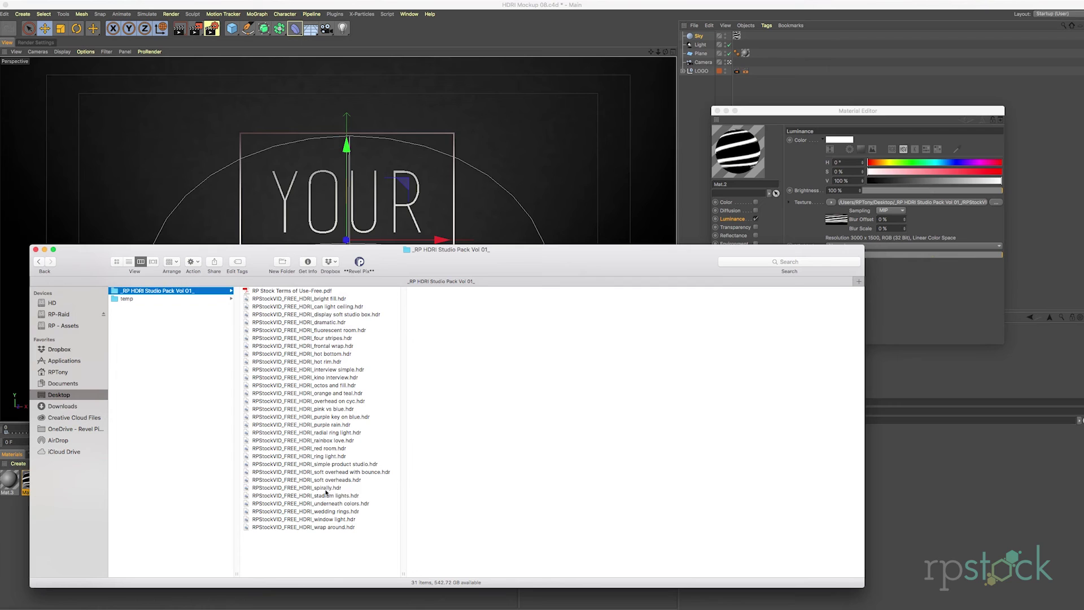
click(325, 489)
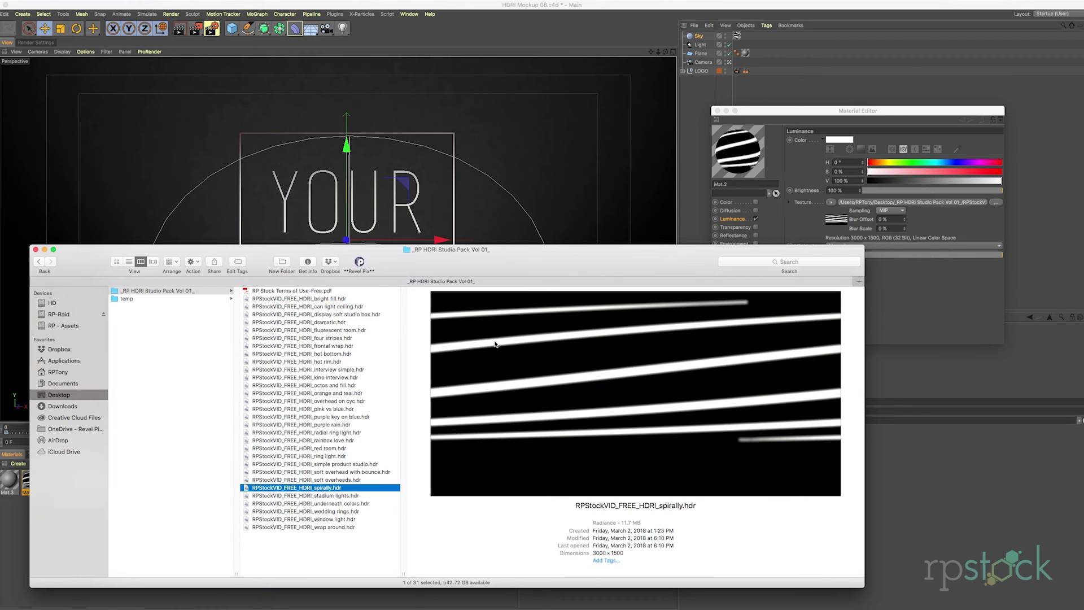
Step: Close Mat.2's Material Editor and show the Sky object's coordinates, heading -85.75°
click(771, 115)
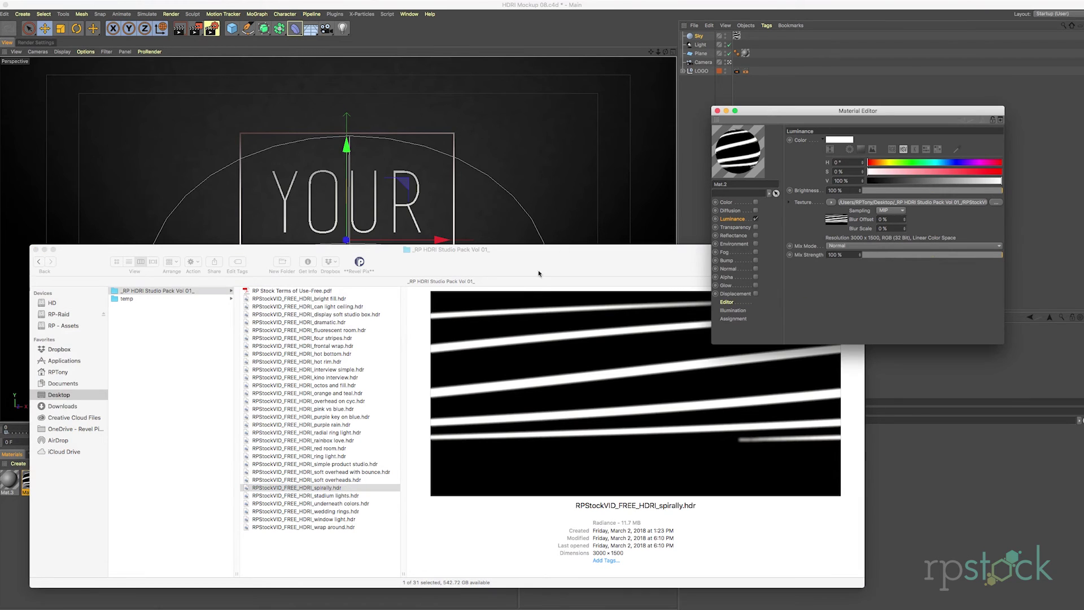
click(693, 201)
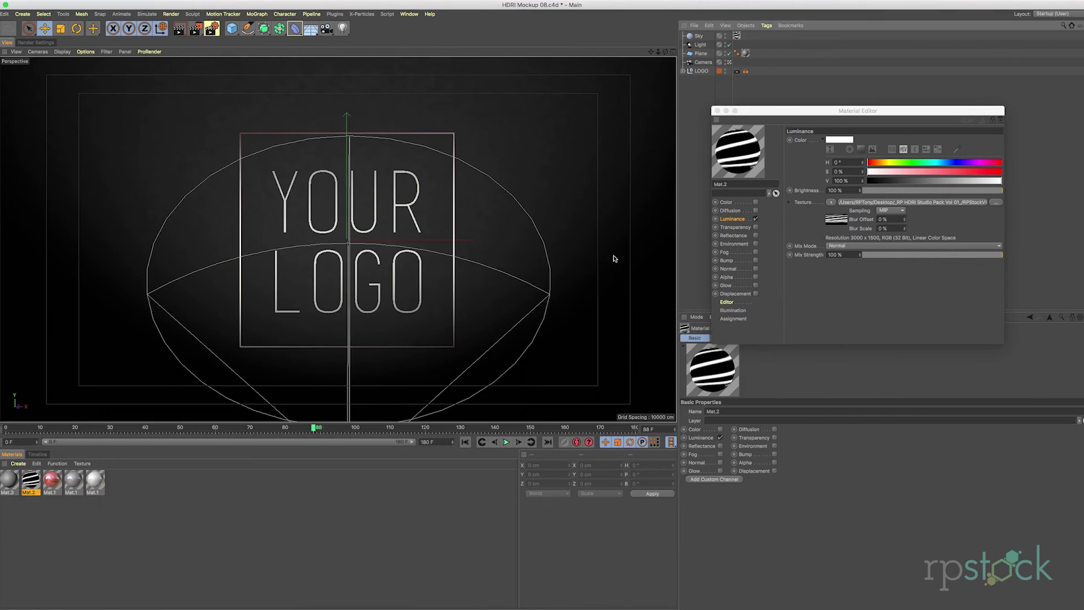
click(718, 111)
click(699, 35)
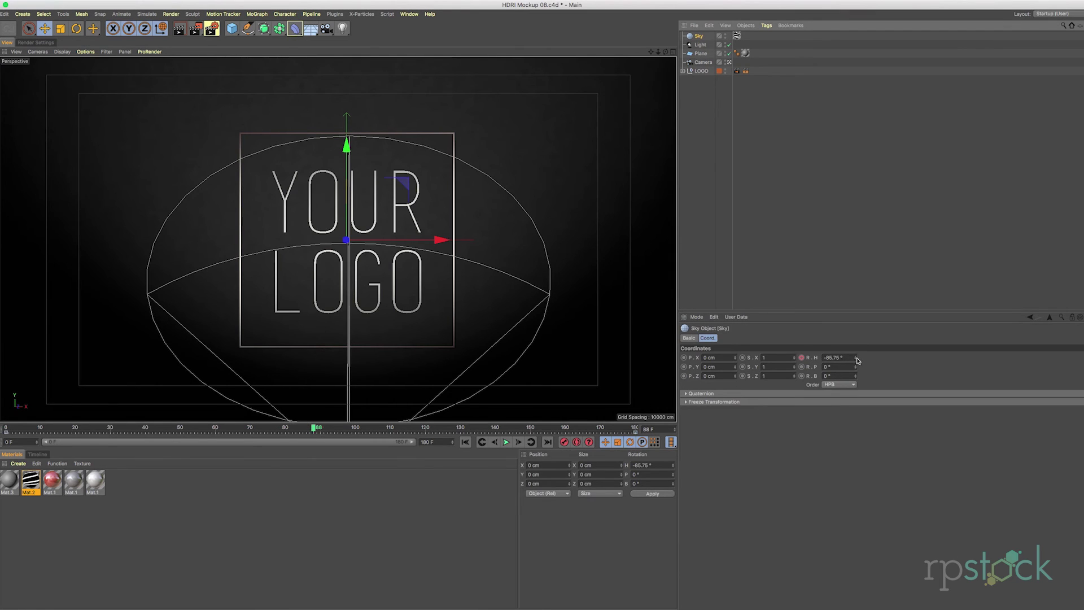
Step: Raise the animated Sky's pitch from 0° to about 58° and scrub the timeline to preview the logo's lighting
drag(253, 428, 322, 448)
mouse_move(856, 363)
mouse_down()
mouse_move(857, 333)
mouse_move(857, 398)
mouse_move(856, 368)
mouse_up()
drag(349, 427, 547, 453)
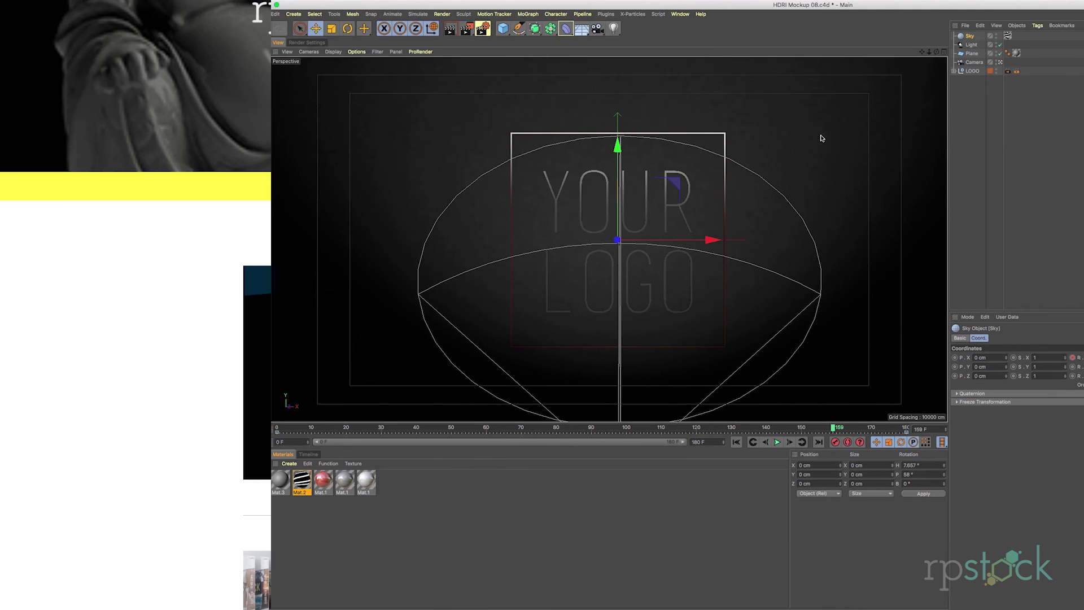